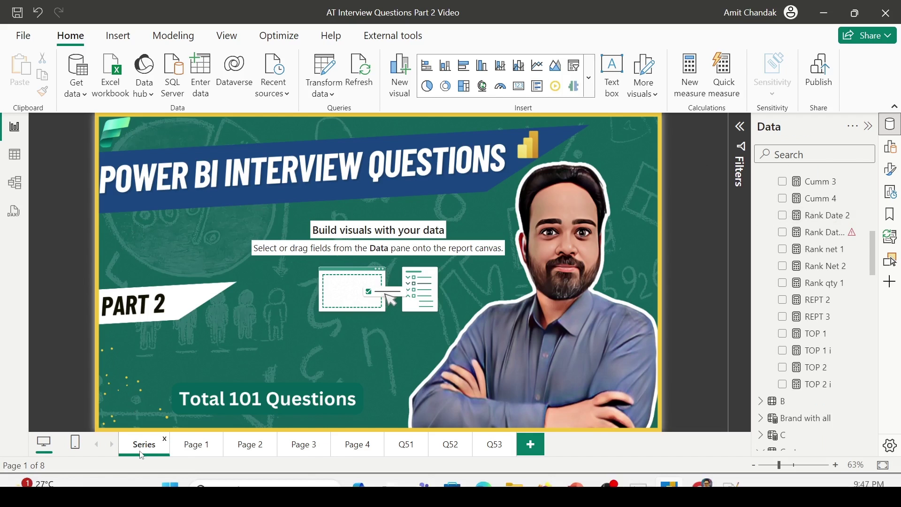
Switch to the blank Q53 report page, page 8 of 8.
click(497, 451)
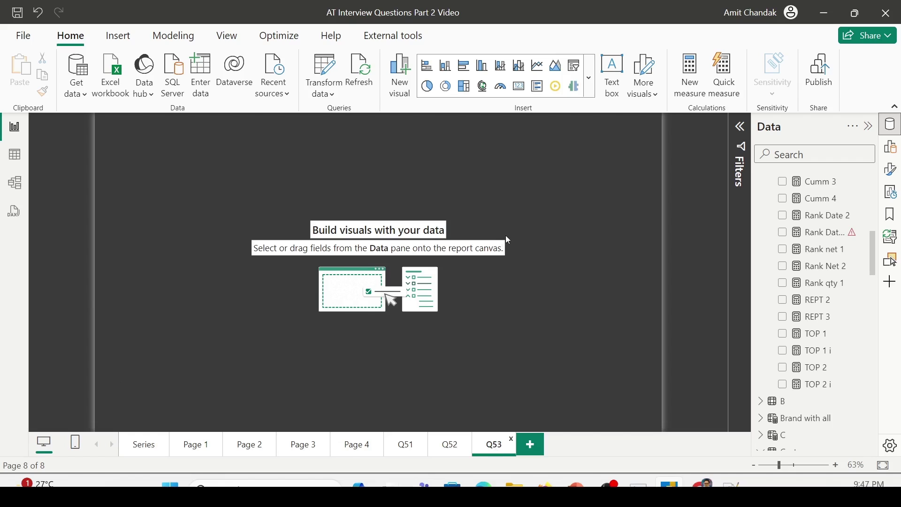
Drop the Brand field onto the canvas and position the visual lower on the page.
scroll(775, 291, down, 10)
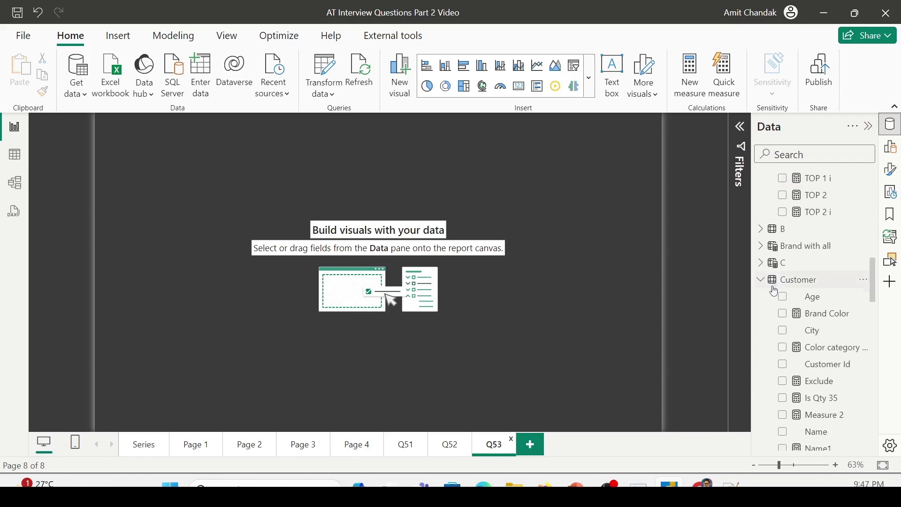
scroll(775, 291, down, 10)
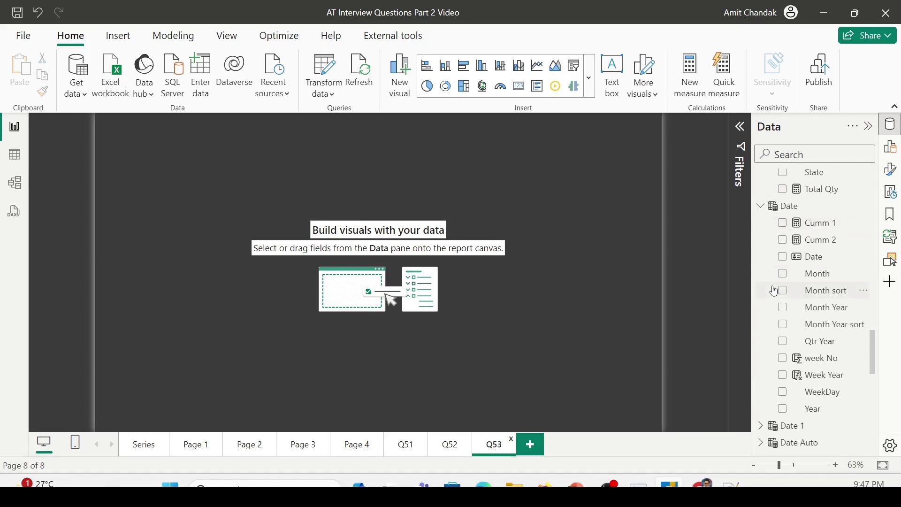
drag(798, 286, 173, 191)
drag(210, 227, 418, 409)
Add Net and turn the visual into a Table of Net by Brand, totalling 7,899,649.03.
scroll(794, 208, up, 10)
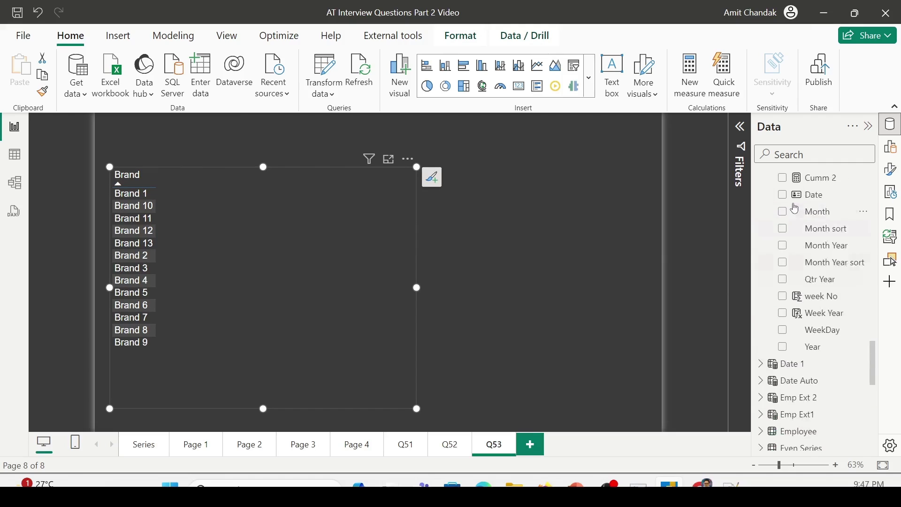
scroll(795, 209, up, 15)
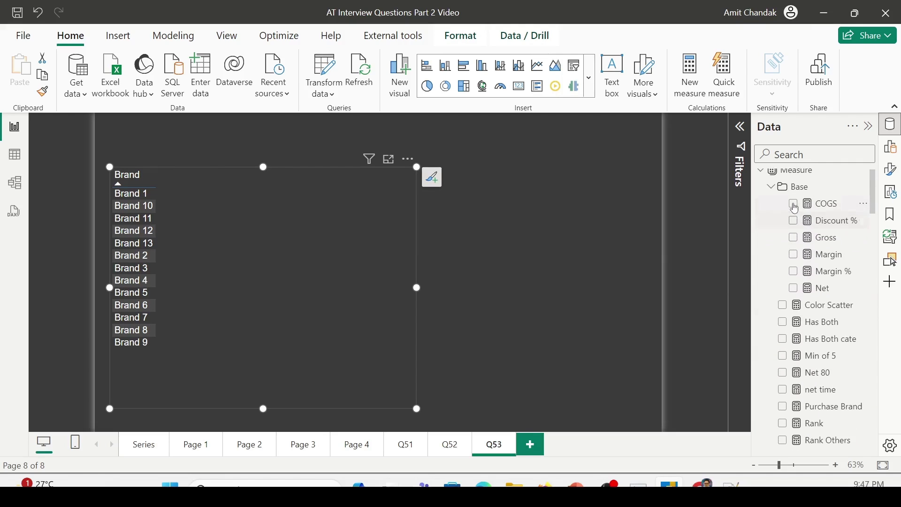
drag(817, 295, 235, 191)
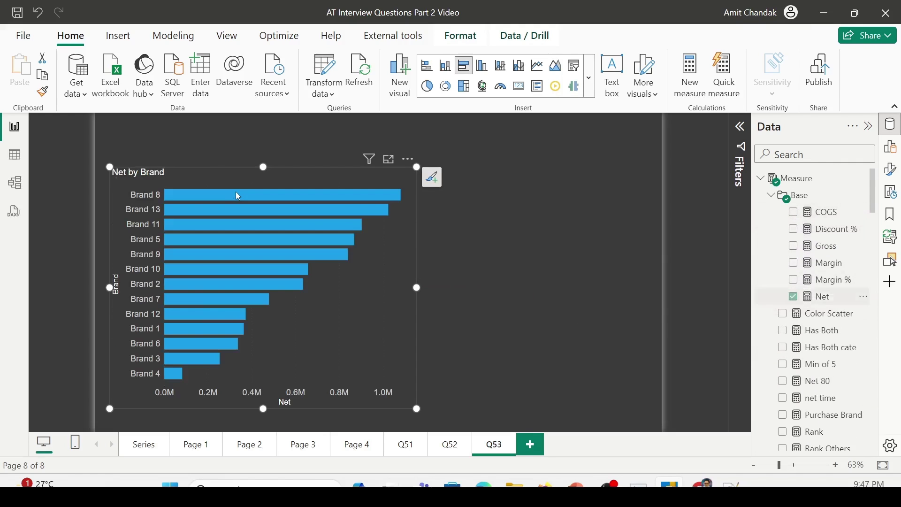
click(432, 177)
click(686, 277)
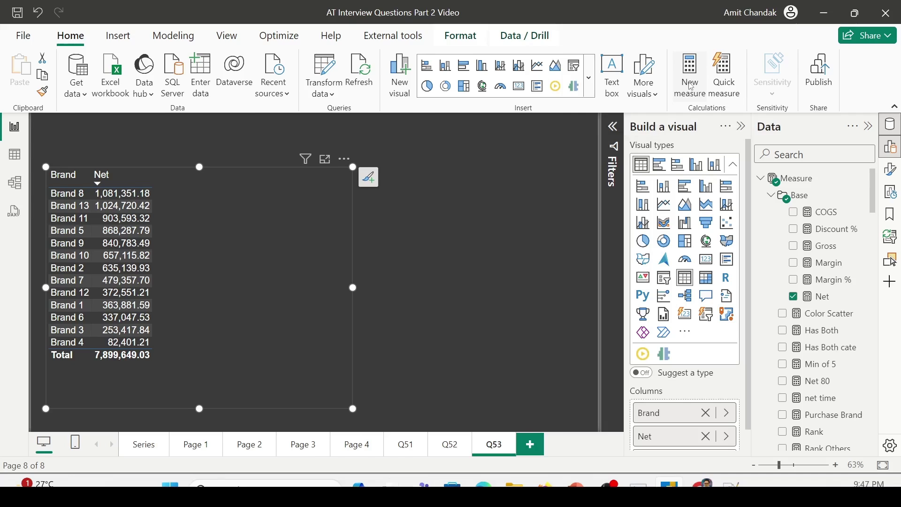
drag(12, 9, 735, 118)
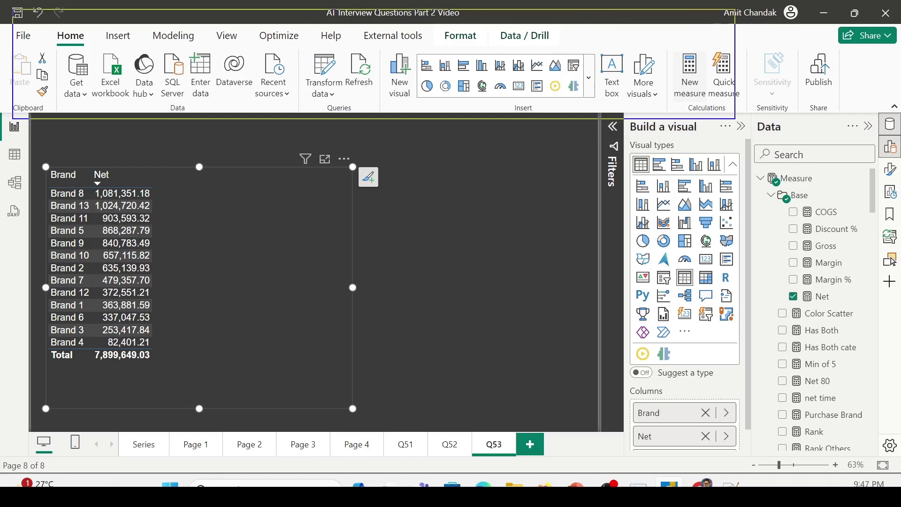
drag(675, 38, 701, 102)
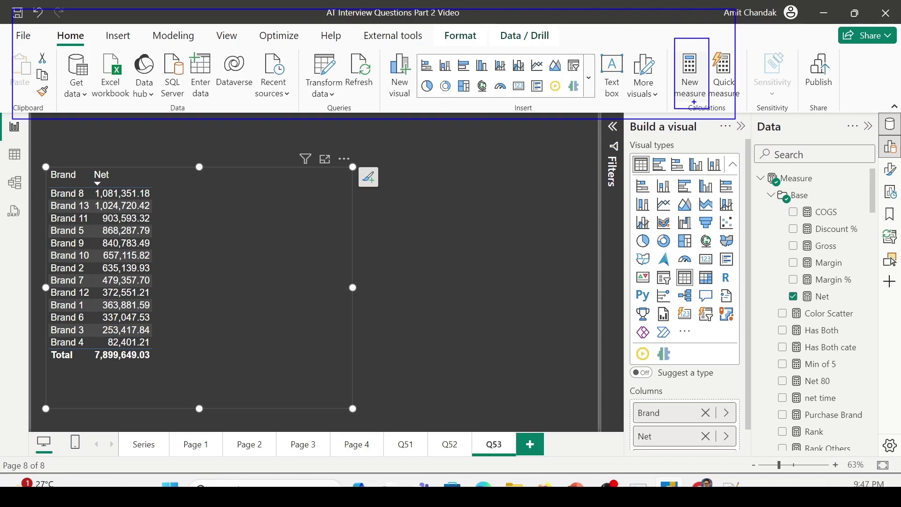
Create a new measure named Seq No 1.
key(Escape)
key(alt+h)
key(n)
key(m)
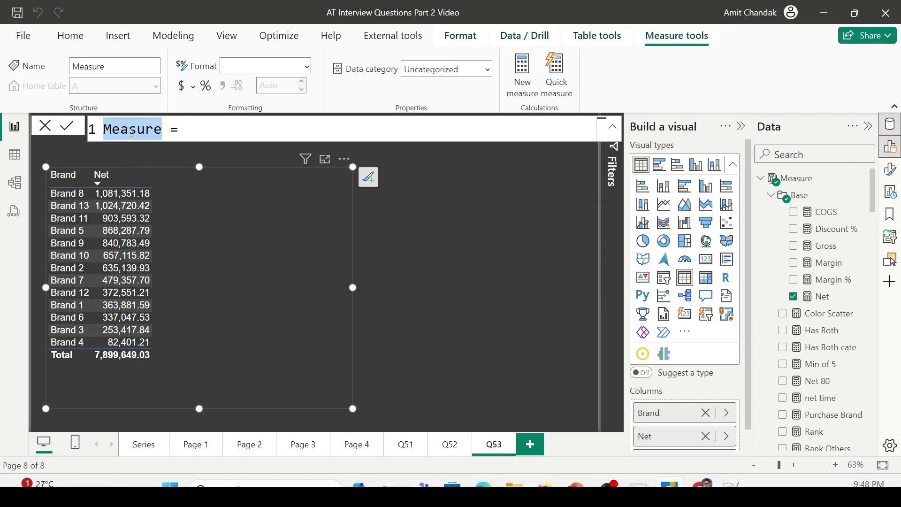
text(Seq No)
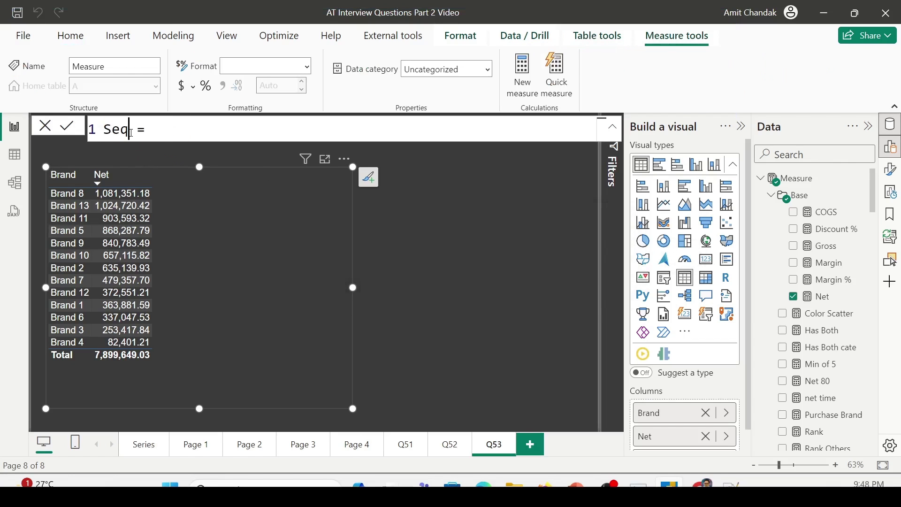
text( 1)
key(End)
Begin the formula with ROWNUMBER(ALLSELECTED('Item'[Brand]) as the table to number.
text(row)
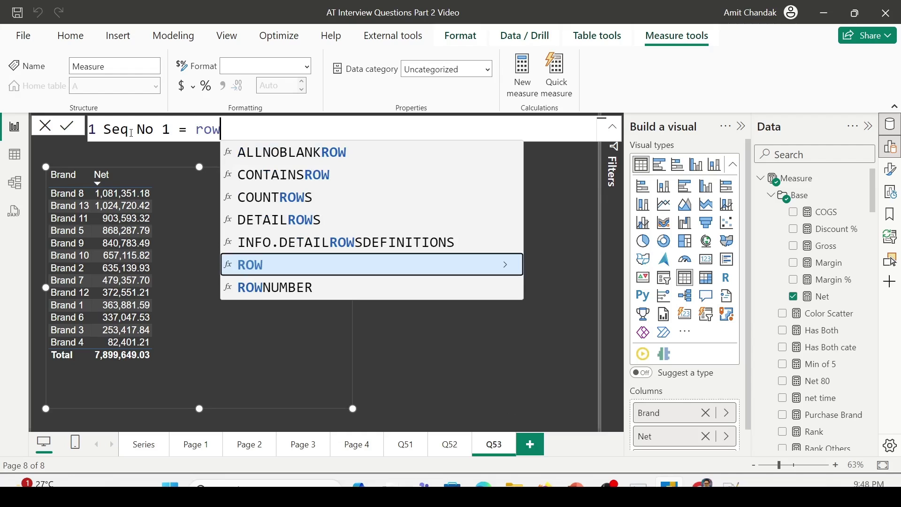
key(Down)
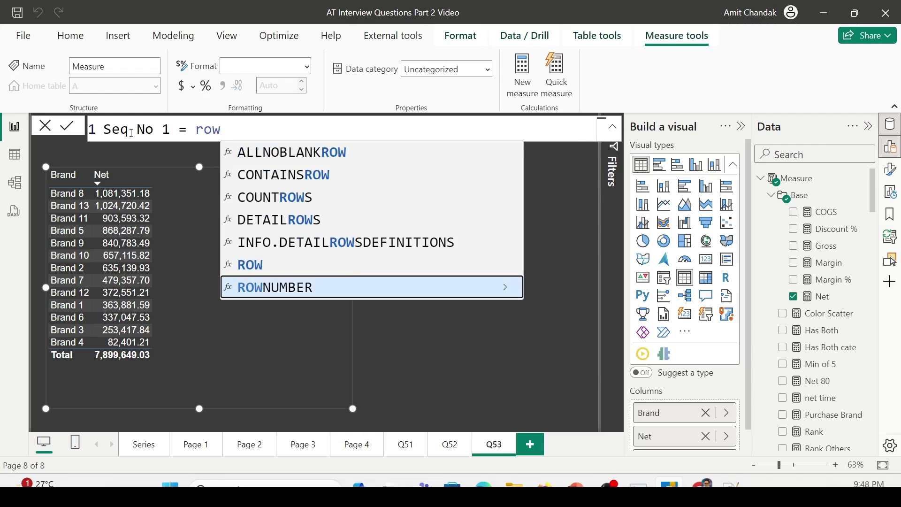
key(Tab)
key(Escape)
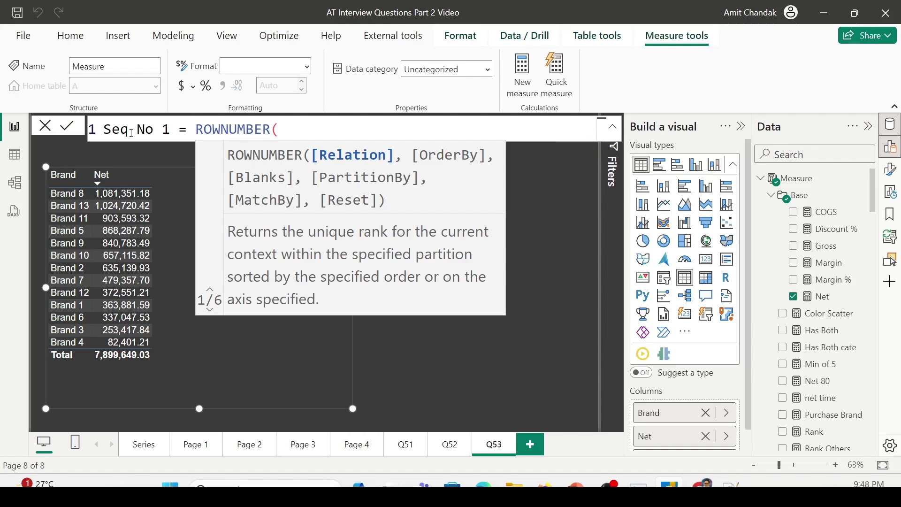
text(alls)
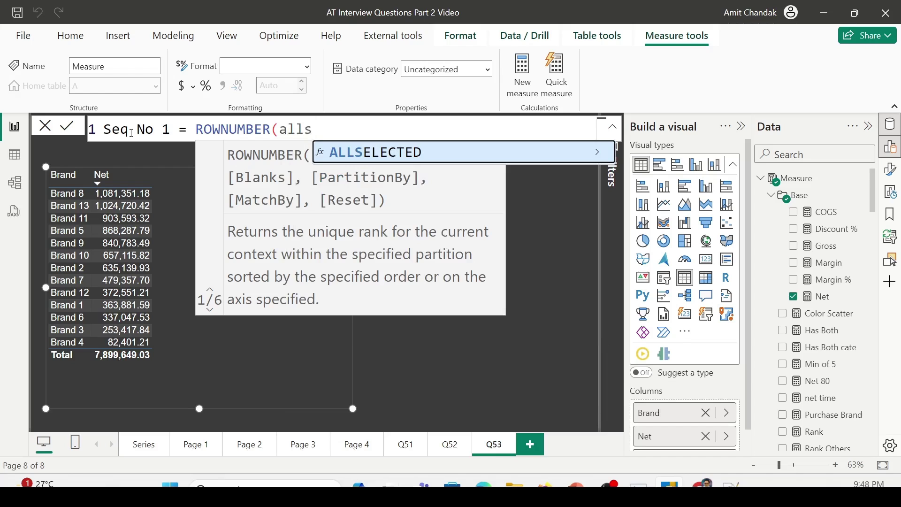
key(Tab)
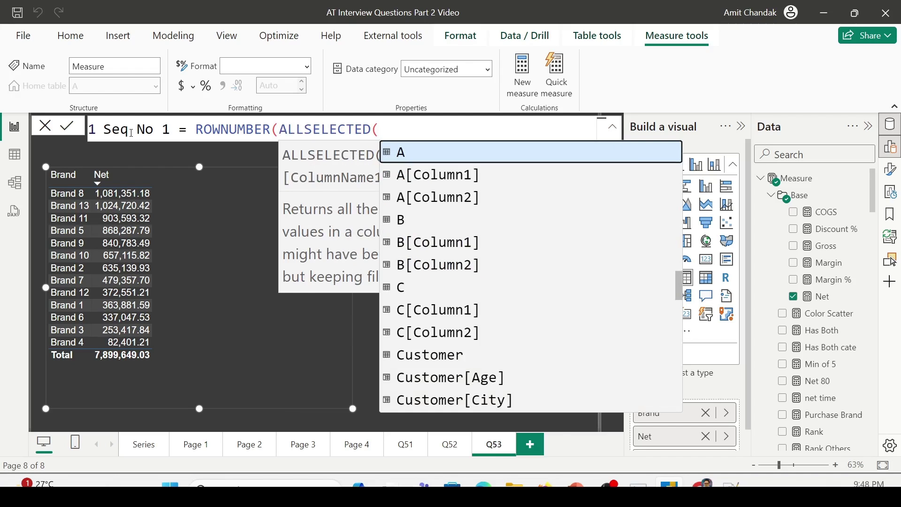
text(it)
key(Down)
key(Down)
key(Tab)
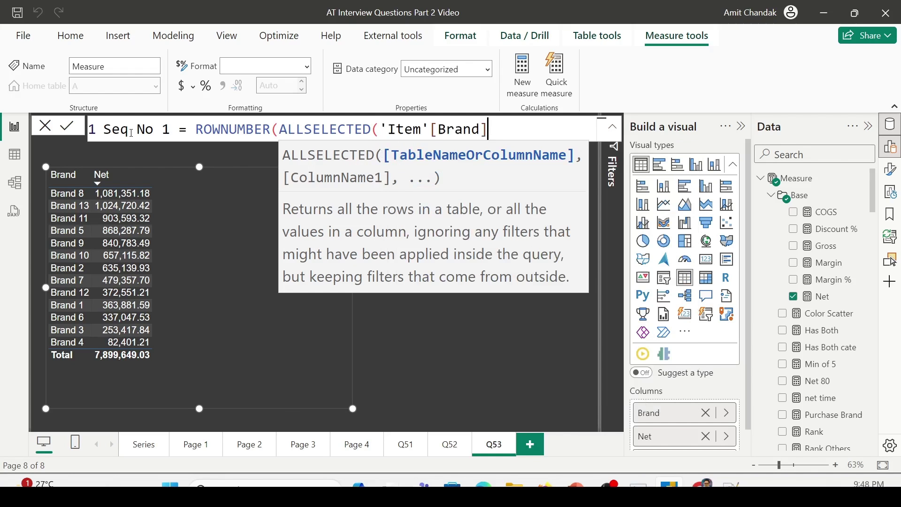
Finish the formula with ORDERBY([Net],DESC),LAST so brands are ranked by Net descending.
text(),)
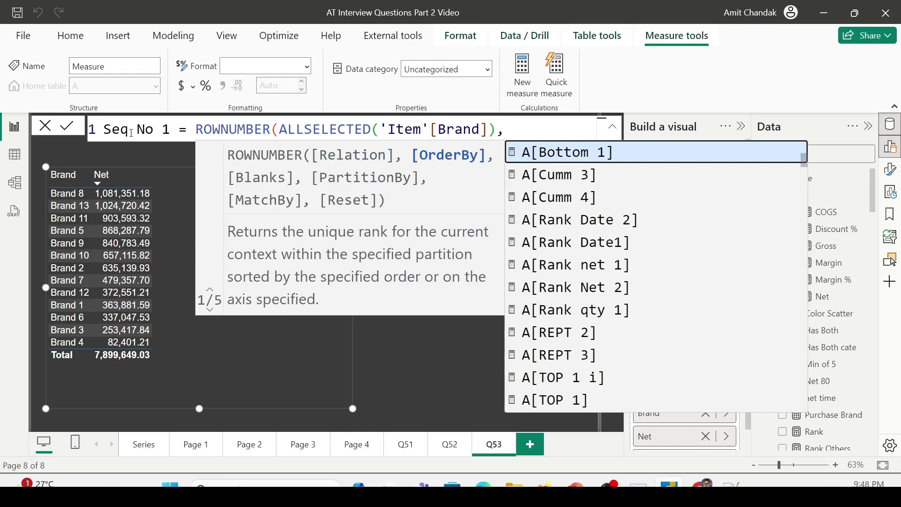
text(or)
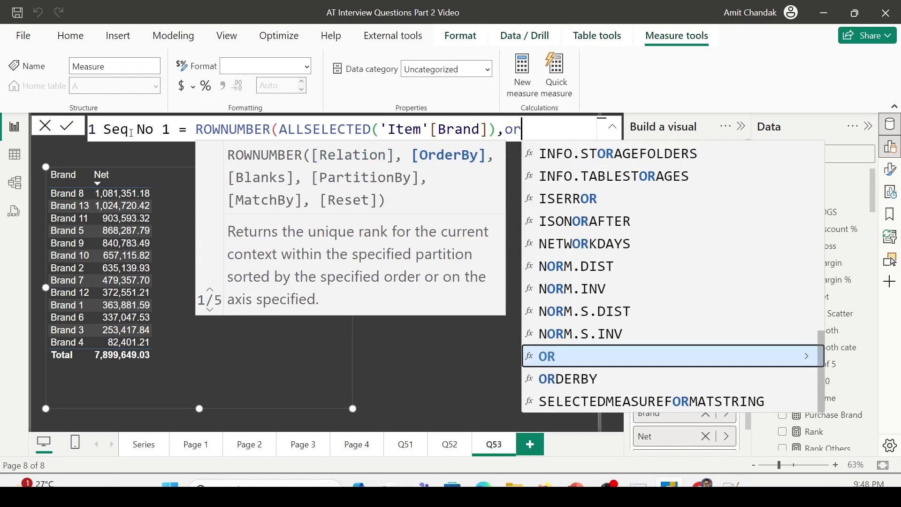
key(Down)
key(Tab)
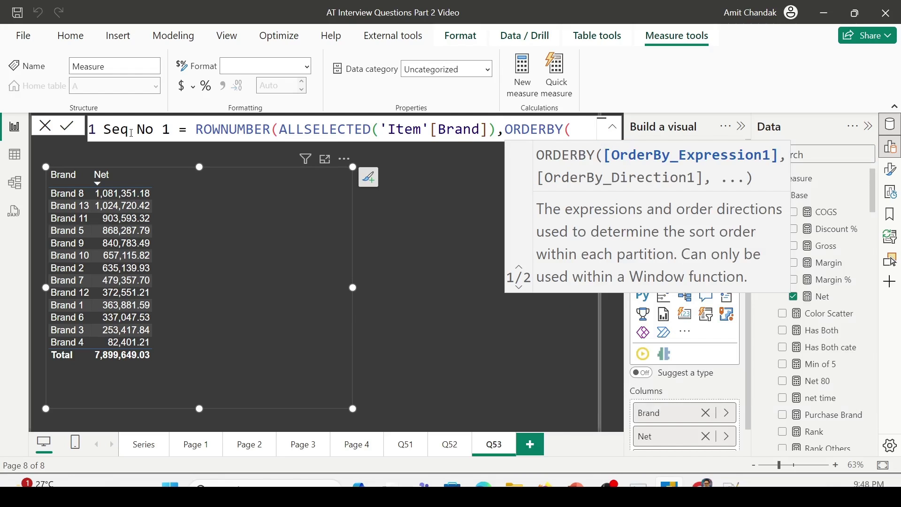
text([n)
key(Down)
key(Down)
key(Down)
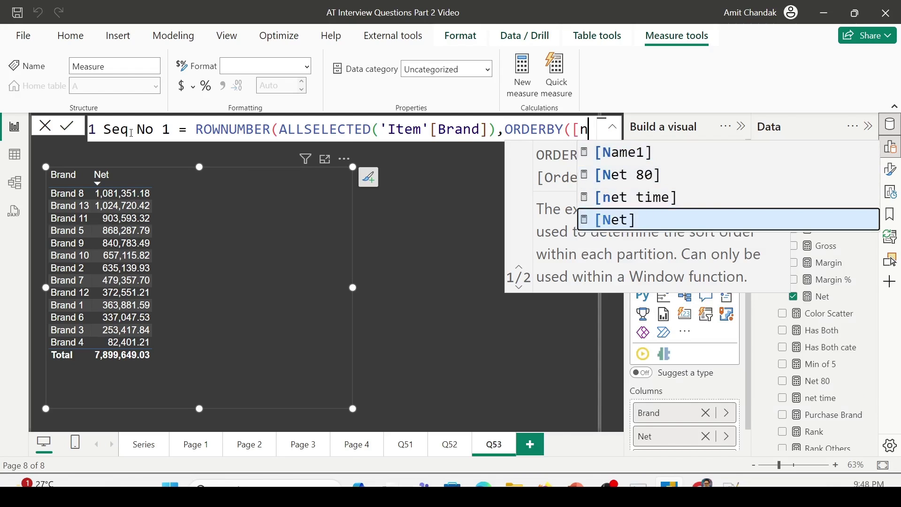
key(Tab)
text(,de)
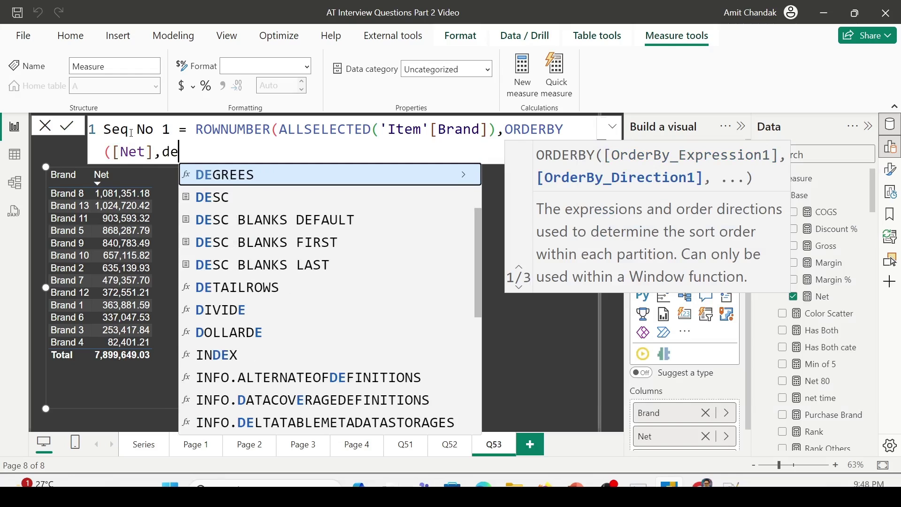
key(Down)
key(Tab)
key(Escape)
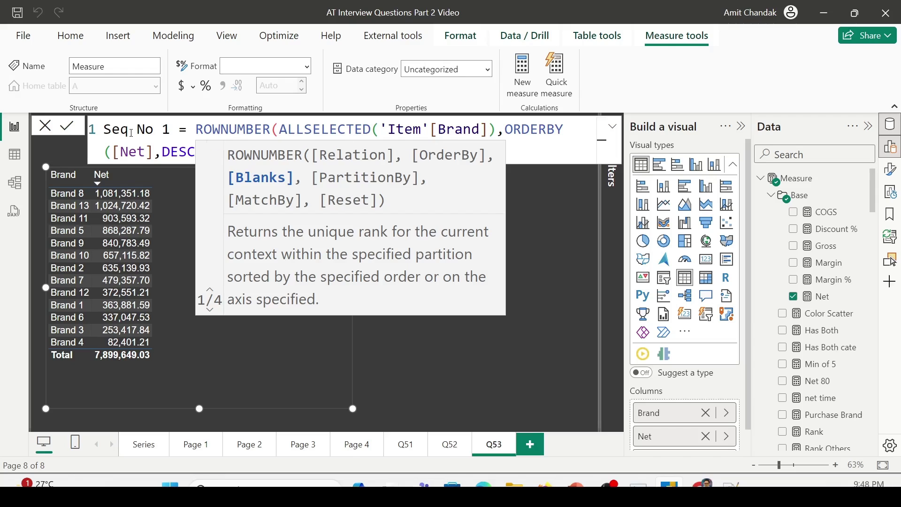
text(),LAST)
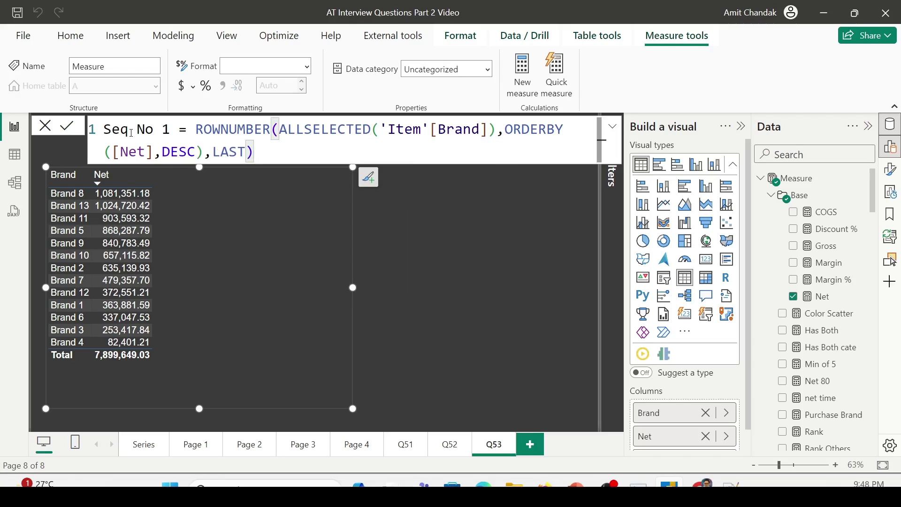
click(133, 136)
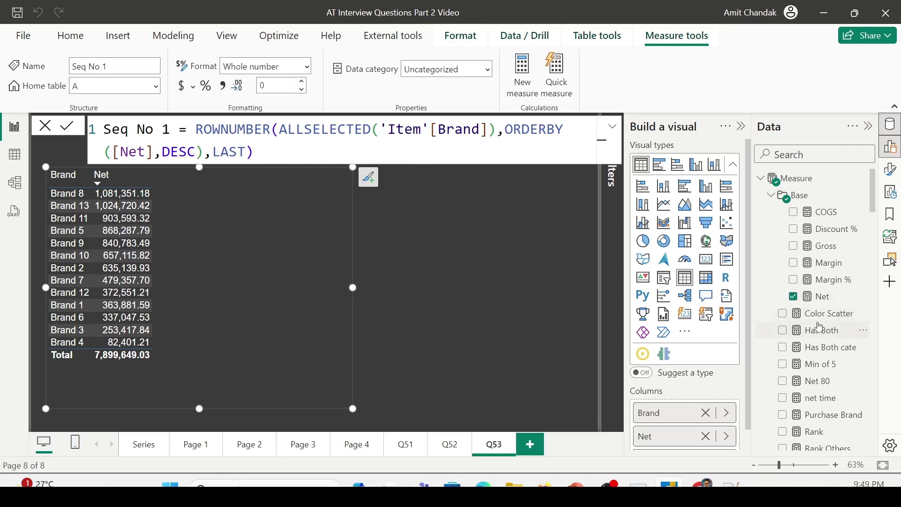
Place Seq No 1 as the table's first column, numbering the 13 brands 1–13 by Net.
scroll(820, 310, down, 10)
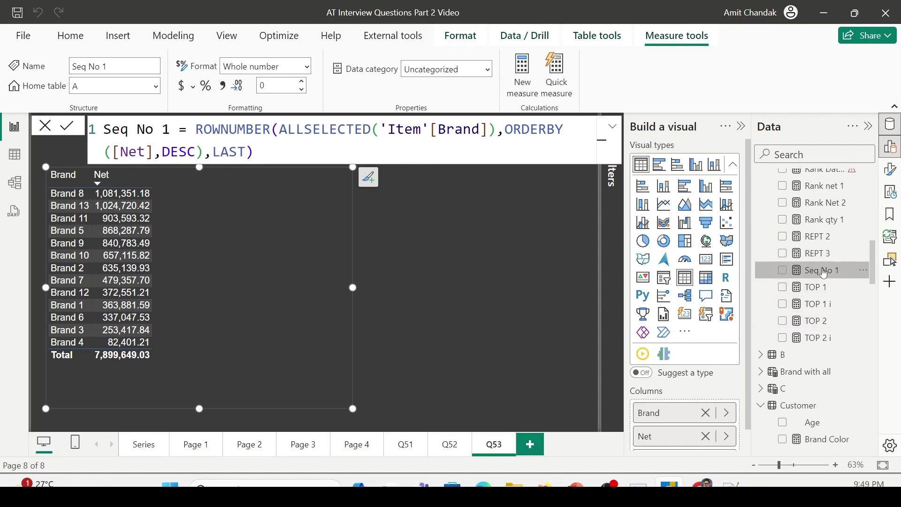
drag(824, 273, 706, 409)
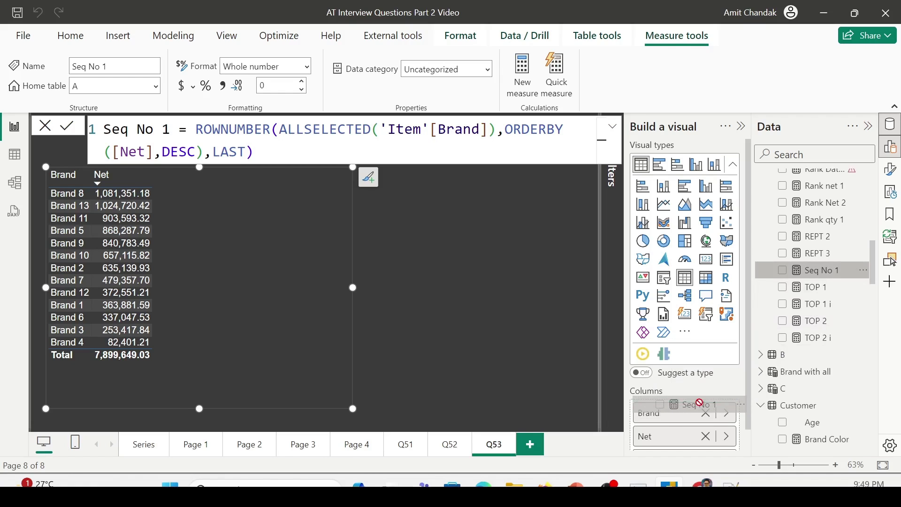
drag(699, 402, 676, 409)
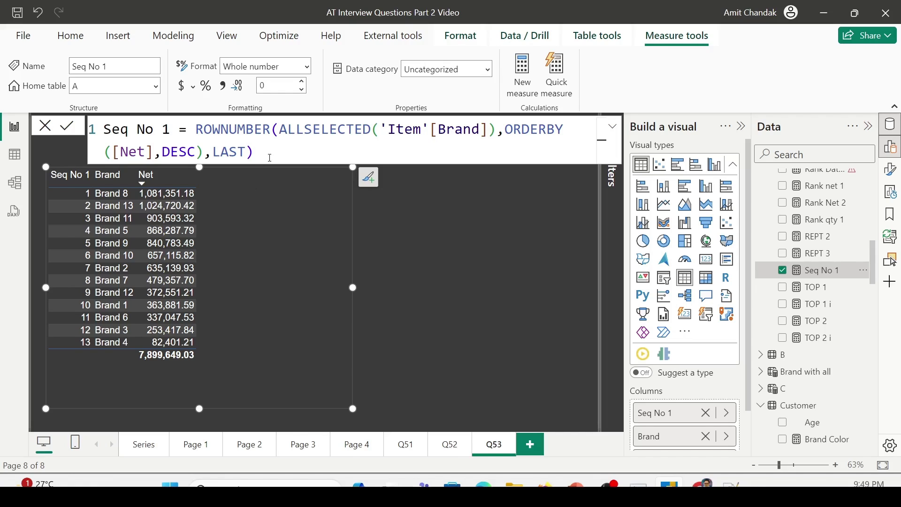
drag(271, 158, 101, 133)
key(ctrl+c)
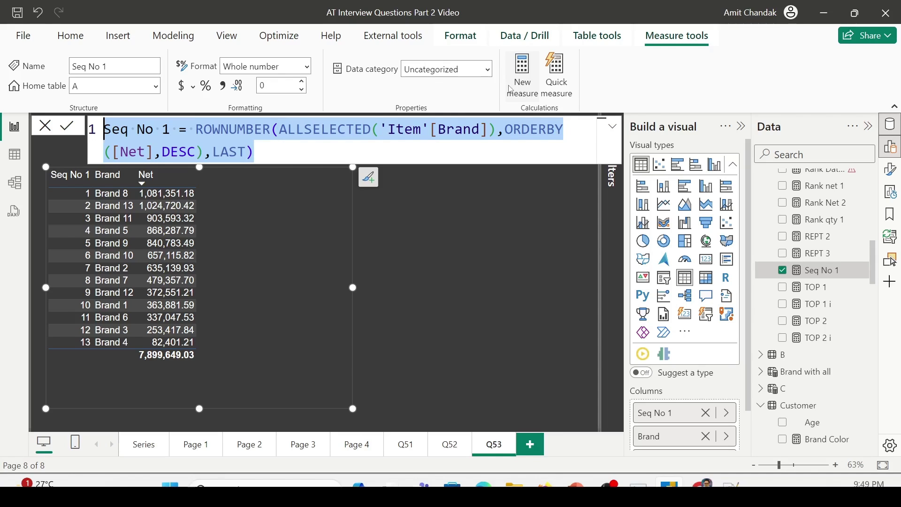
Paste the Seq No 1 formula into a new measure and rename it Seq No 2.
key(Return)
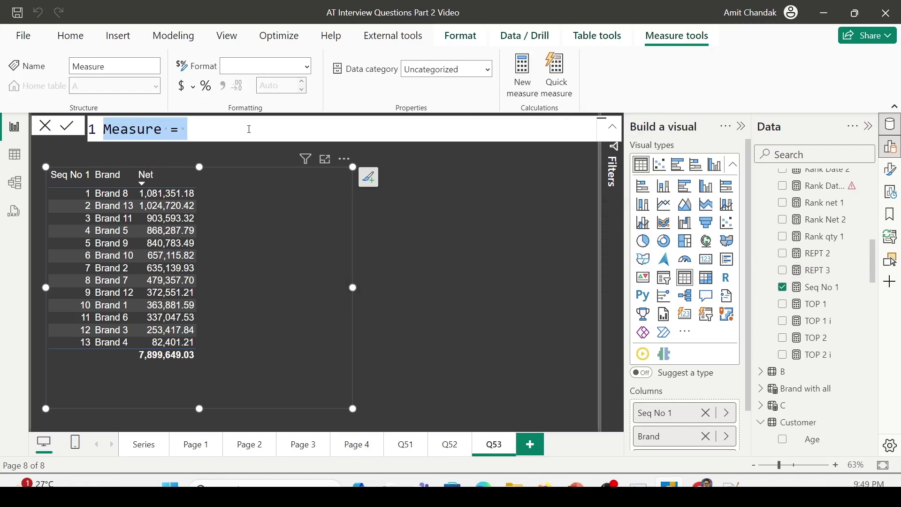
key(ctrl+v)
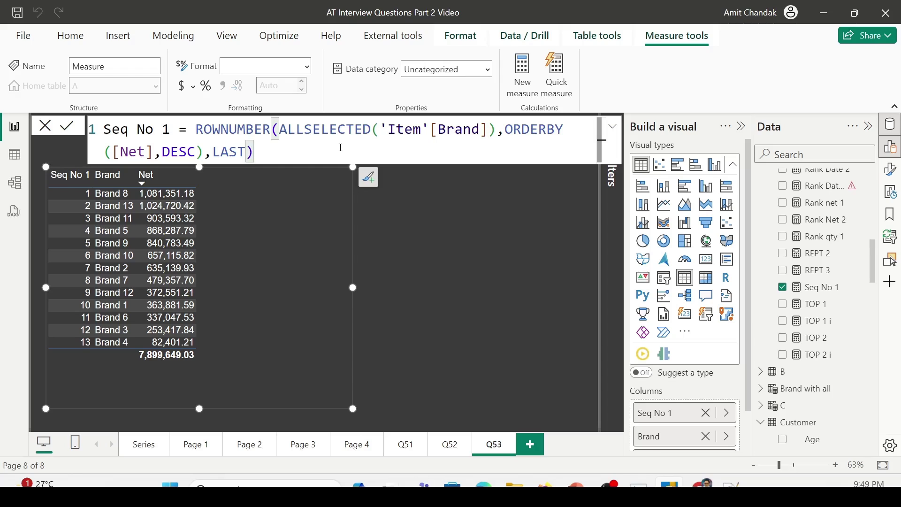
double_click(166, 129)
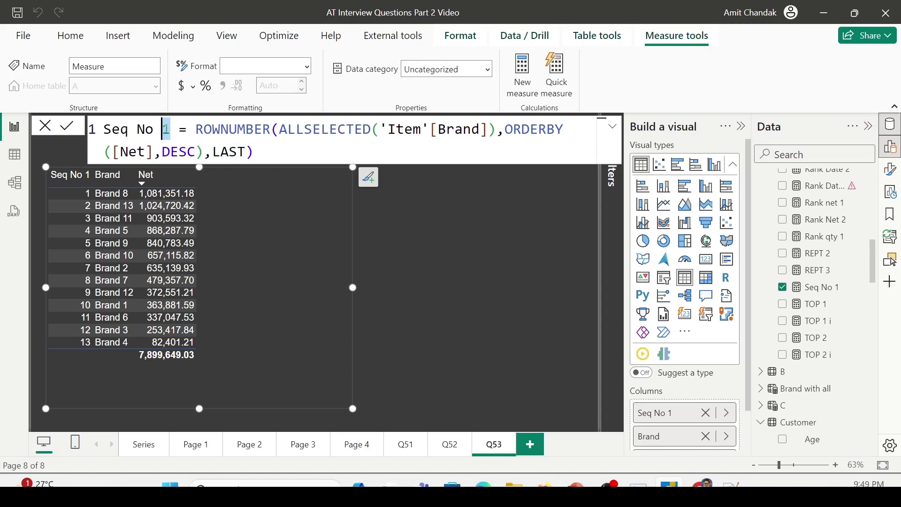
text(2)
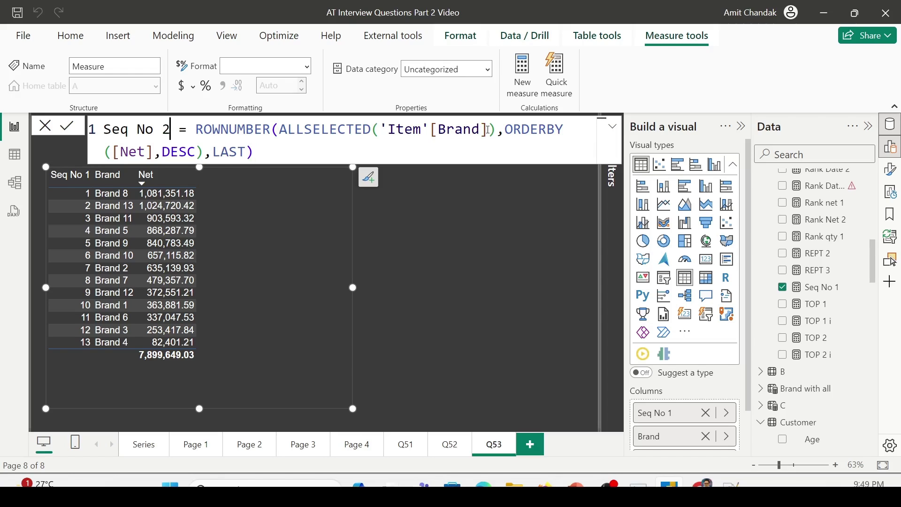
Add 'Item'[Brand Id] after 'Item'[Brand] inside ALLSELECTED.
click(489, 130)
text(, ite)
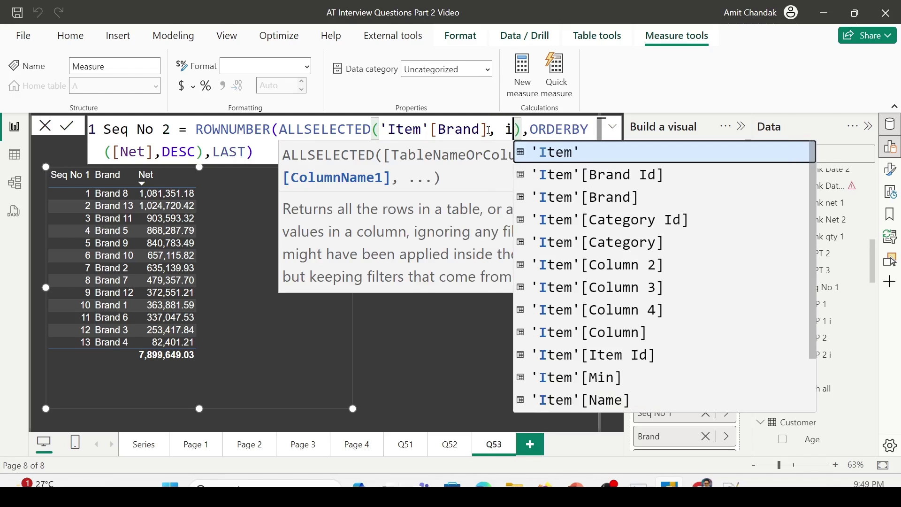
key(Down)
key(Tab)
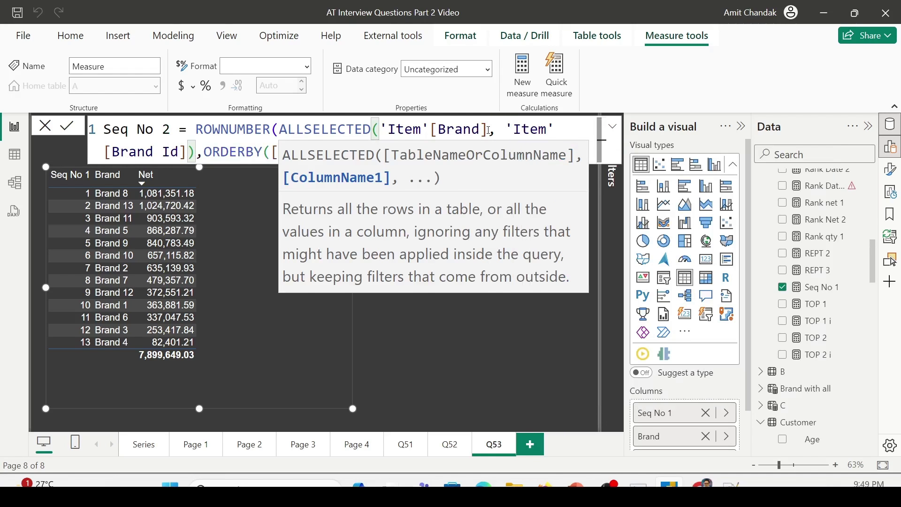
key(Right)
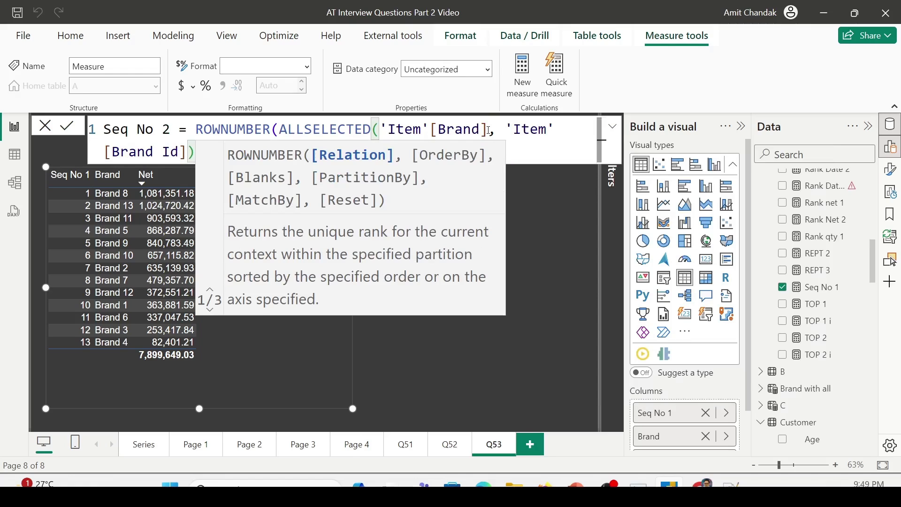
text(,ORDERBY([Net],DESC),LAST))
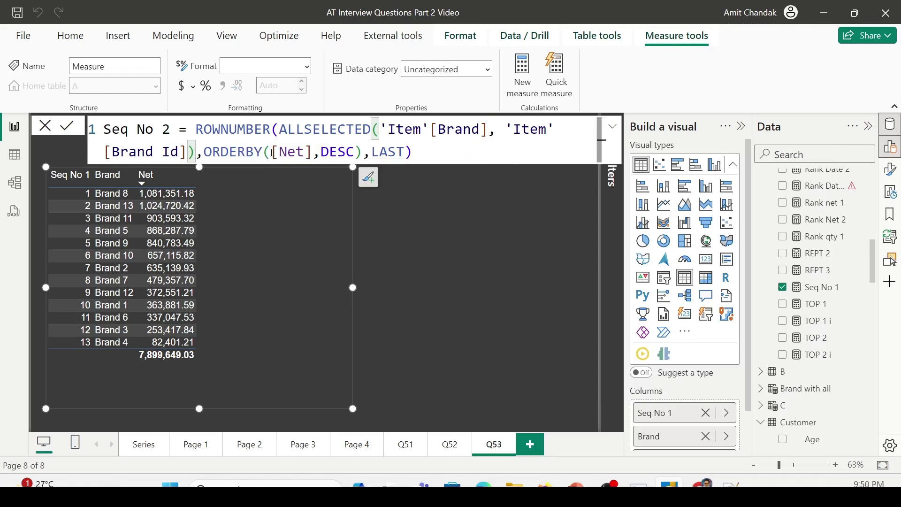
Replace the sort with ORDERBY([Brand Id],ASC),LAST and commit the measure.
drag(273, 153, 350, 151)
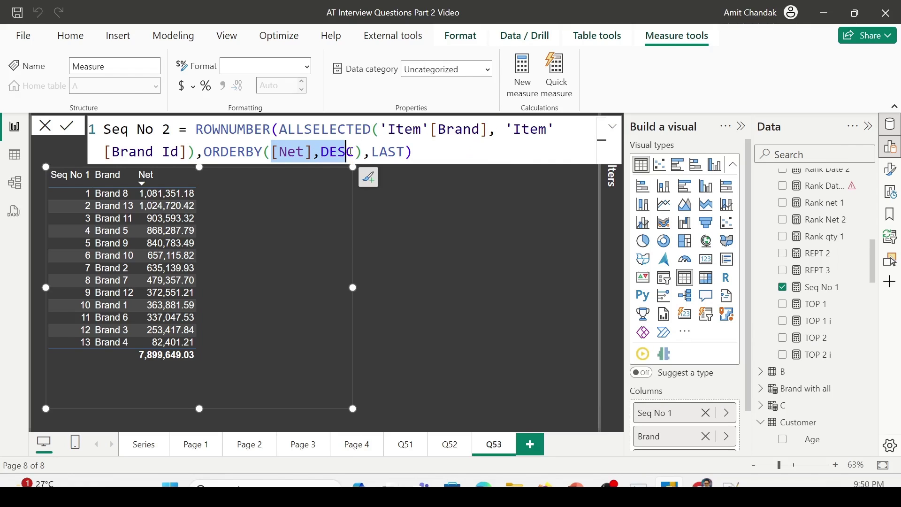
key(BackSpace)
key(Delete)
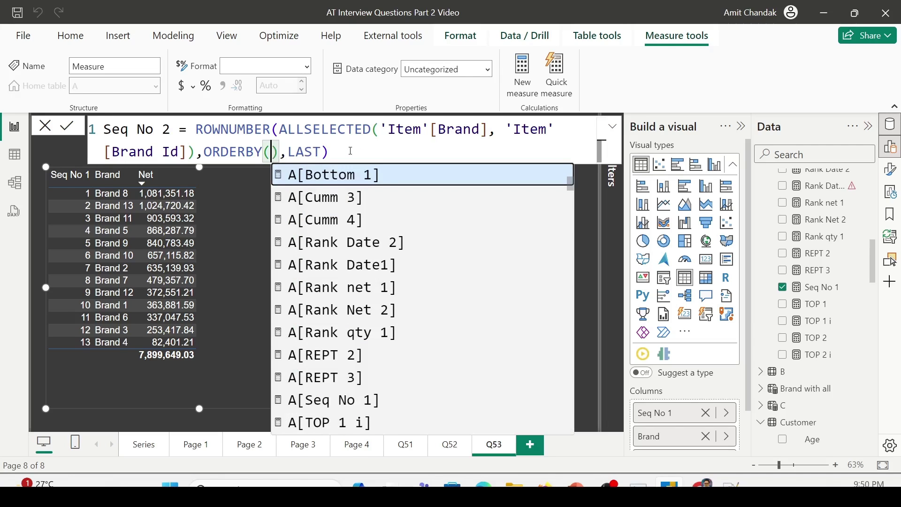
text([b)
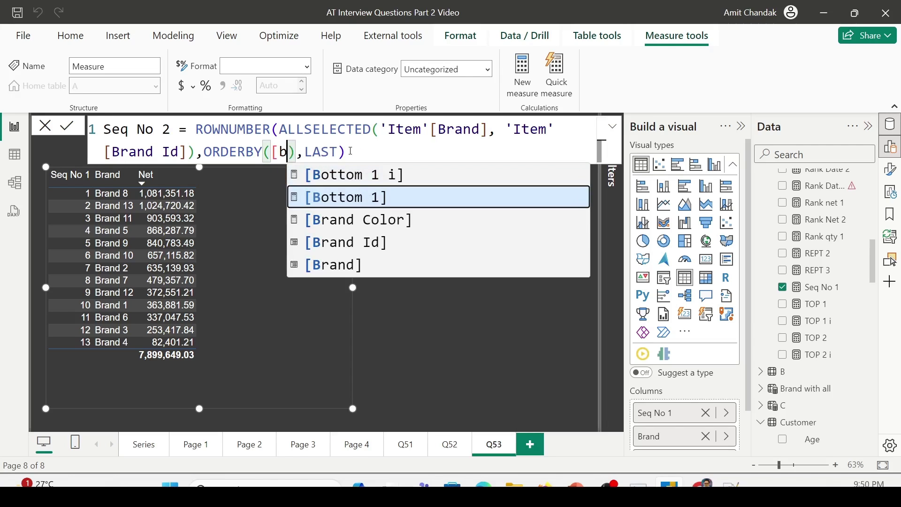
key(Down)
key(Down)
key(Down)
key(Up)
key(Tab)
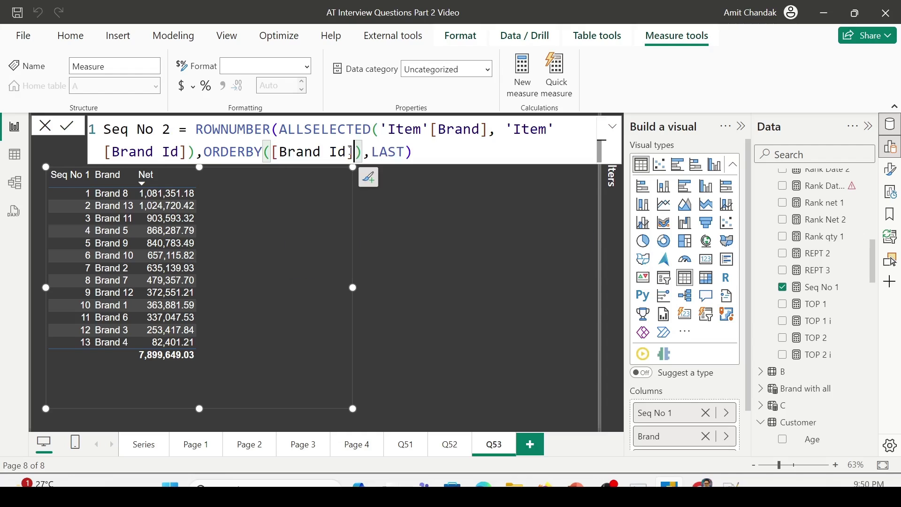
text(,as)
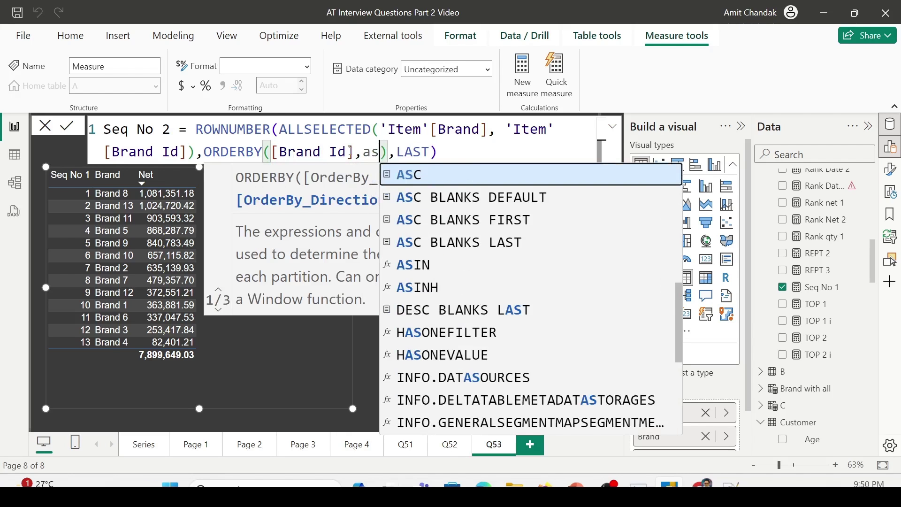
key(Tab)
key(Right)
key(Right)
text(LAST))
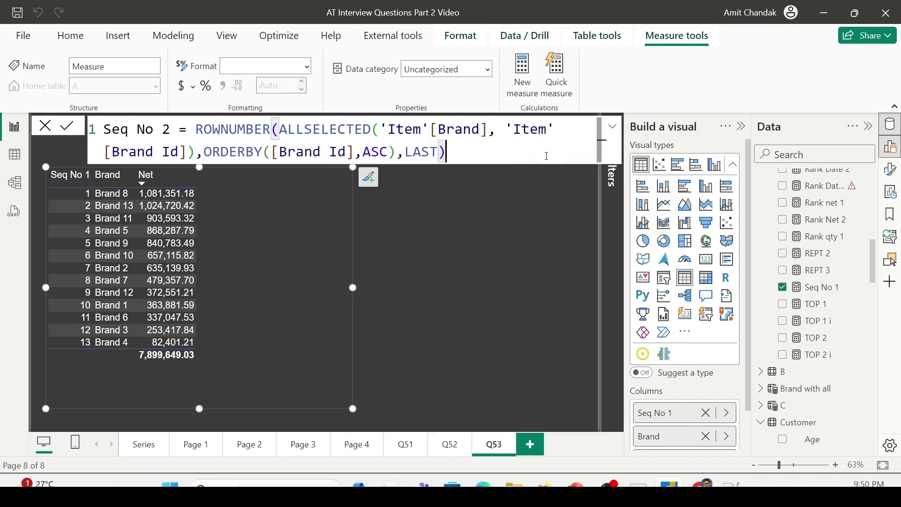
key(Return)
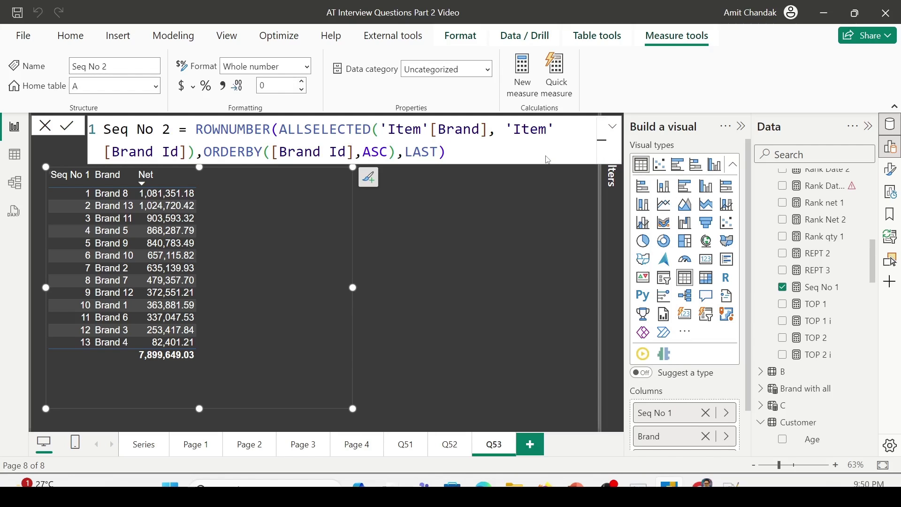
Add a Seq No 2 column, sort it ascending so brands read 1–13, and narrow the table.
drag(830, 288, 705, 430)
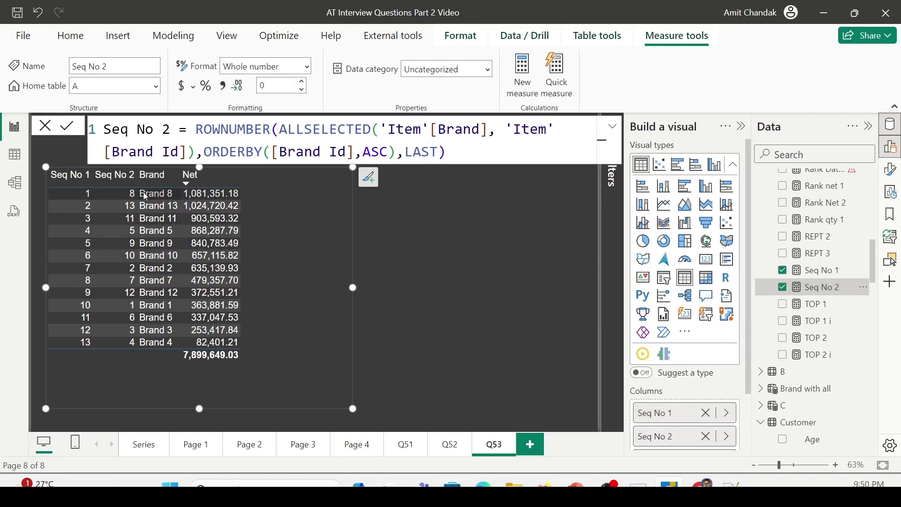
click(114, 180)
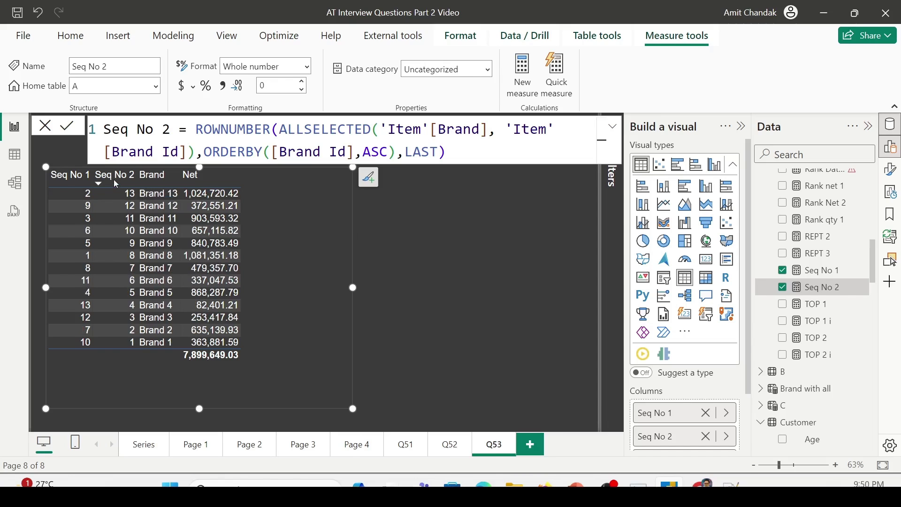
click(114, 179)
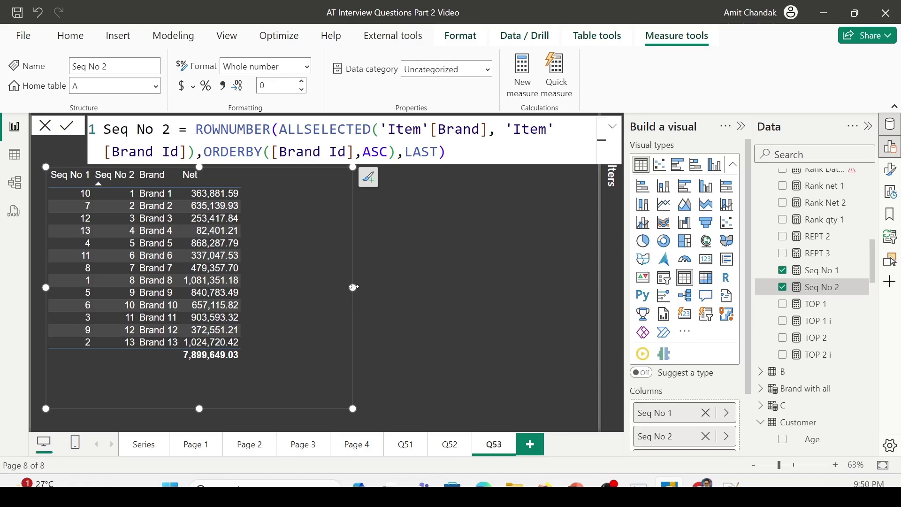
drag(352, 287, 281, 292)
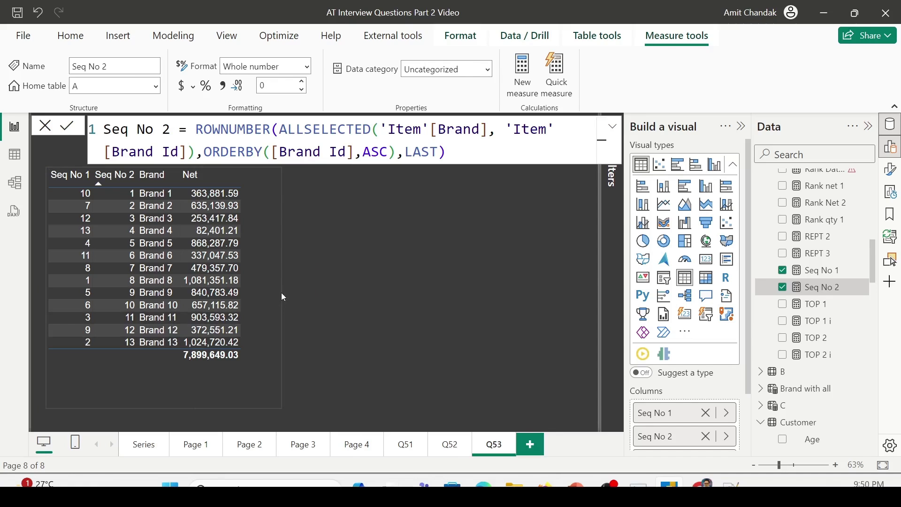
Duplicate the table, place the copy to the right, and add Category to it.
key(ctrl+c)
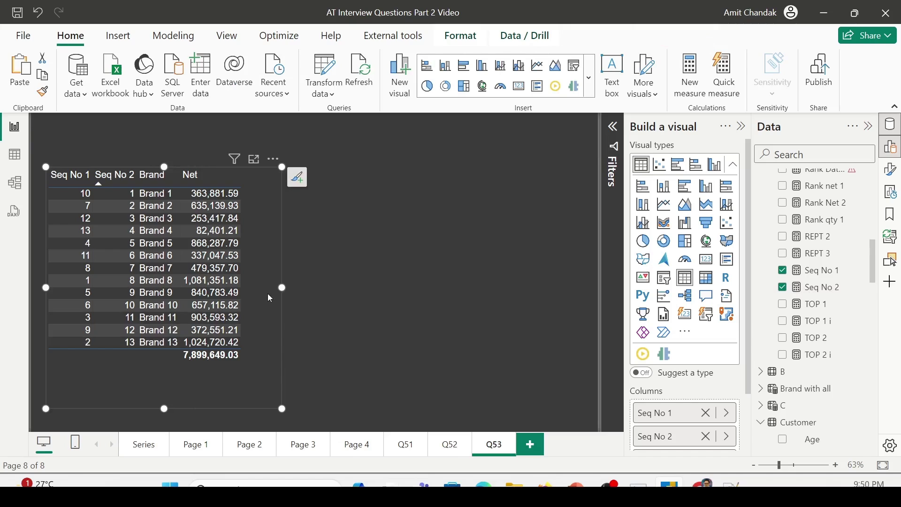
key(ctrl+v)
drag(263, 292, 610, 296)
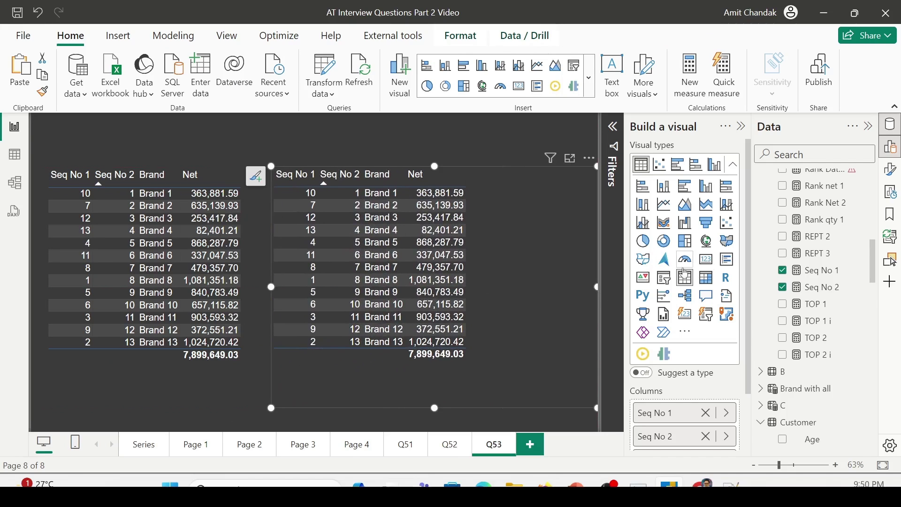
scroll(835, 296, down, 5)
scroll(829, 303, down, 10)
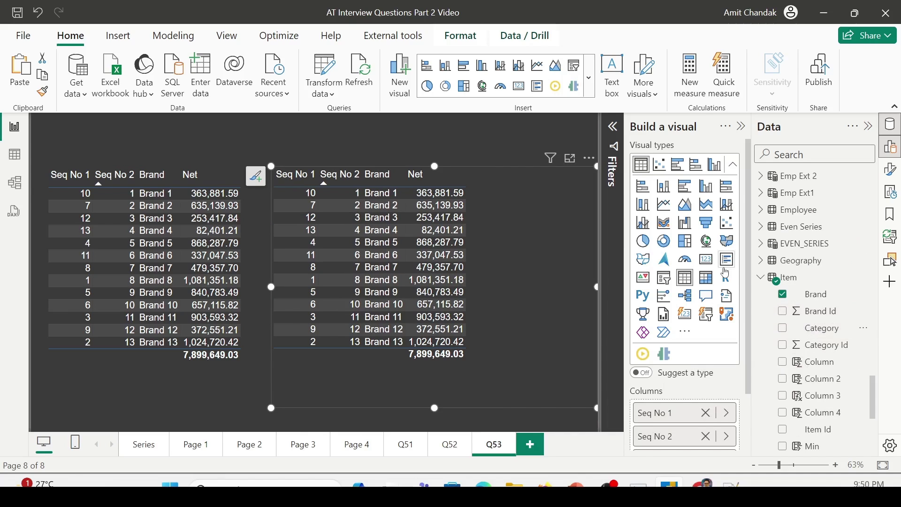
scroll(723, 272, down, 3)
drag(831, 338, 707, 405)
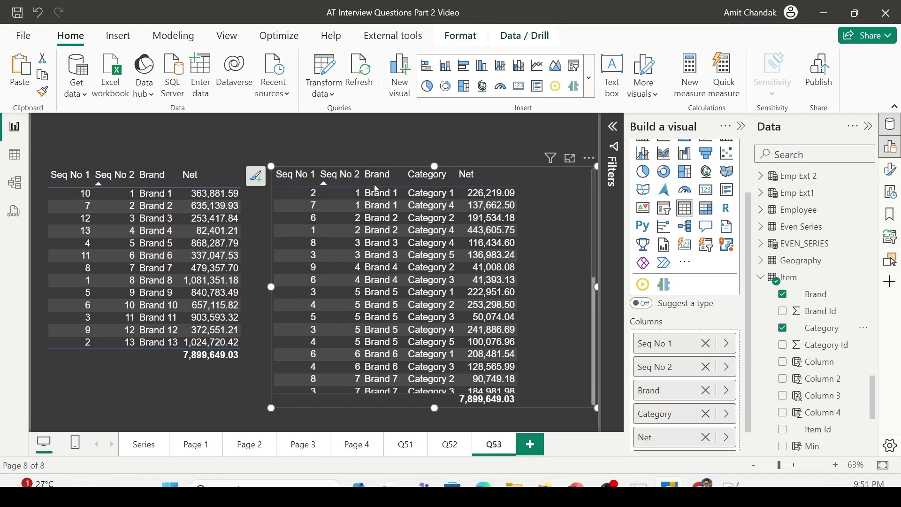
Sort the right table by Category, then by Net highest first within each category.
click(467, 175)
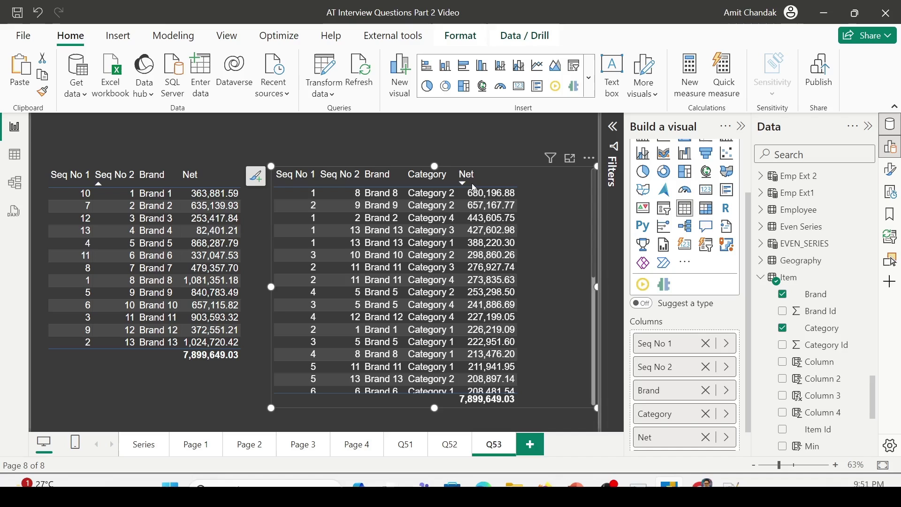
click(433, 188)
click(492, 183)
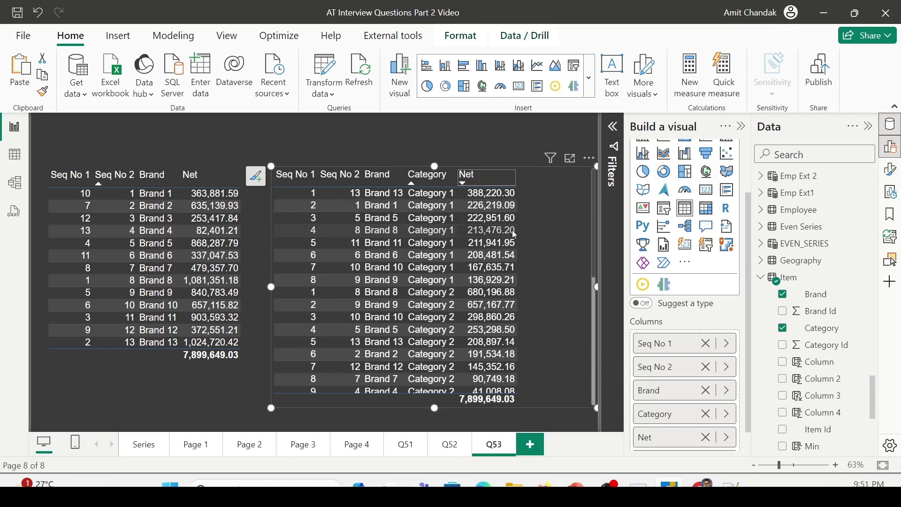
mouse_move(290, 179)
mouse_down()
mouse_move(337, 282)
mouse_move(306, 301)
mouse_move(328, 394)
mouse_up()
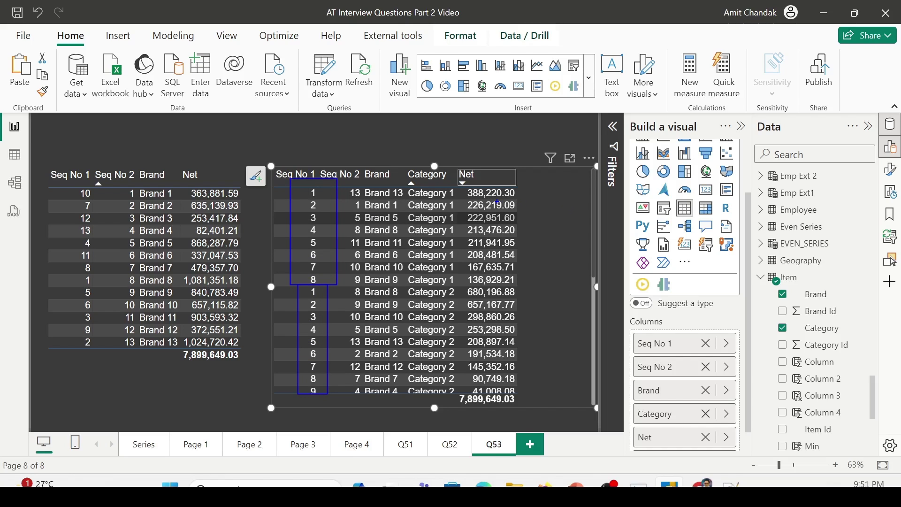
key(Escape)
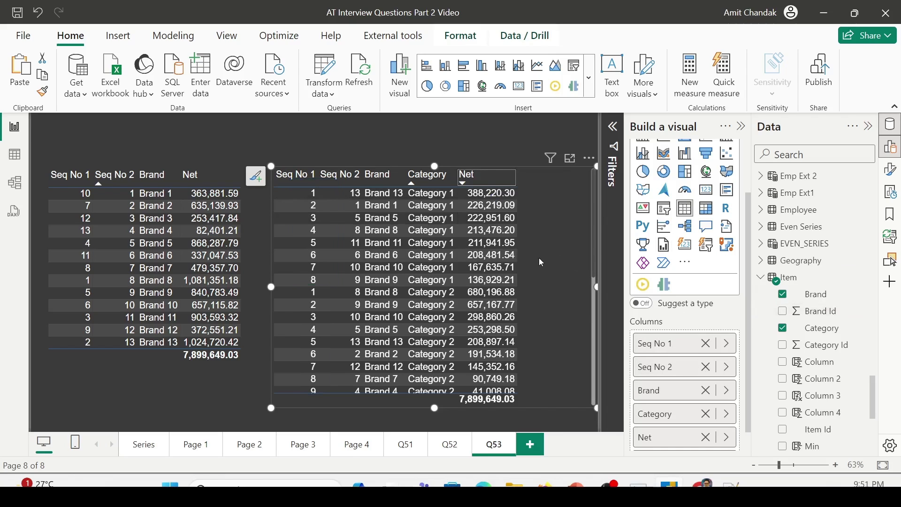
scroll(685, 281, down, 1)
scroll(810, 276, down, 3)
Paste the Seq No 1 formula into a new measure named Seq No 3.
scroll(811, 276, up, 8)
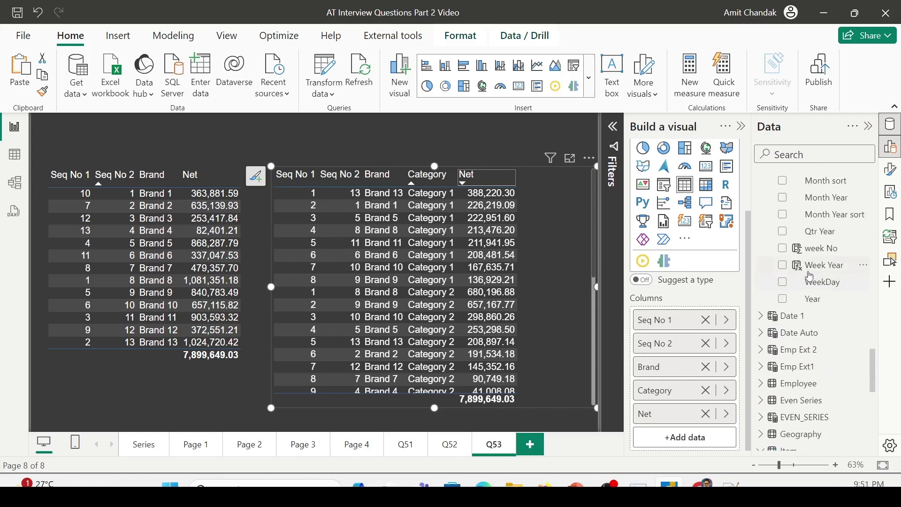
scroll(811, 276, down, 15)
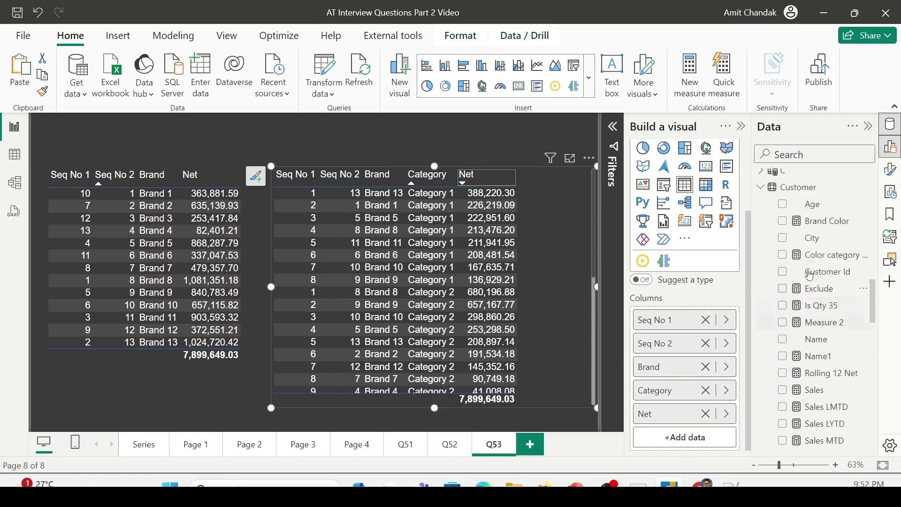
scroll(811, 276, up, 5)
click(820, 233)
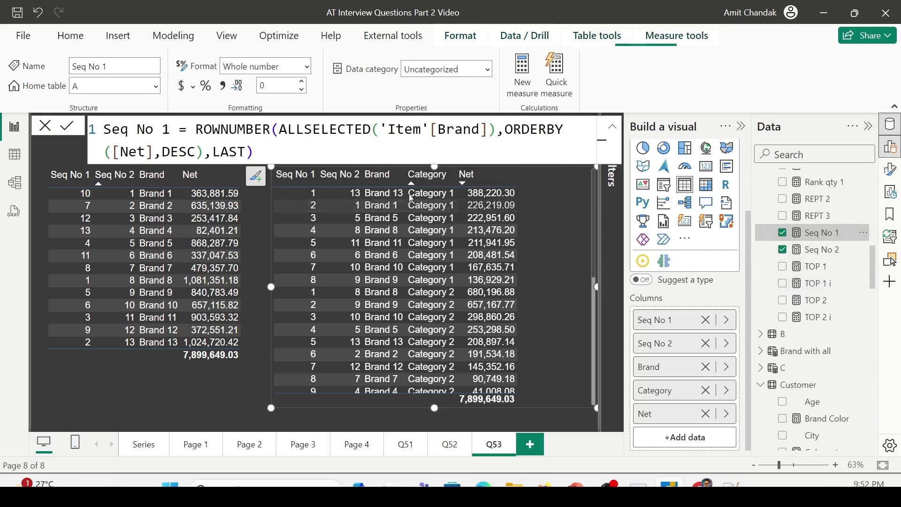
triple_click(301, 150)
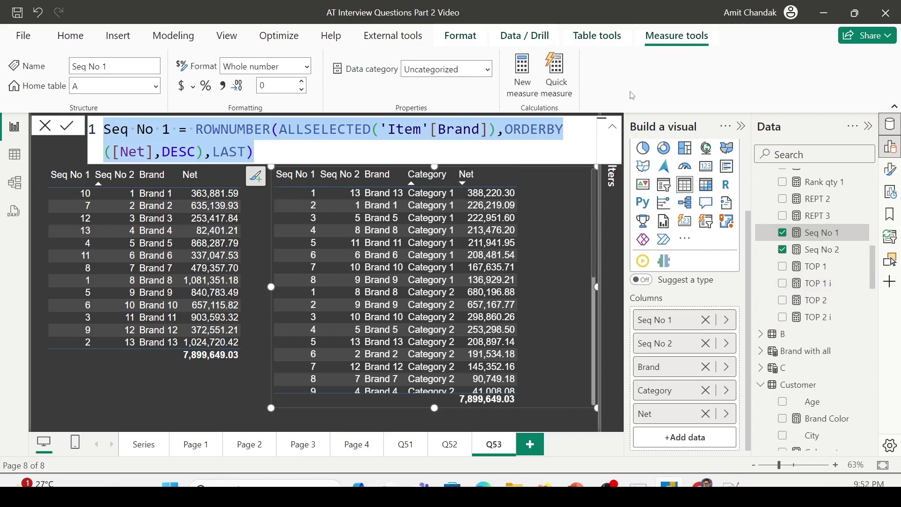
click(523, 81)
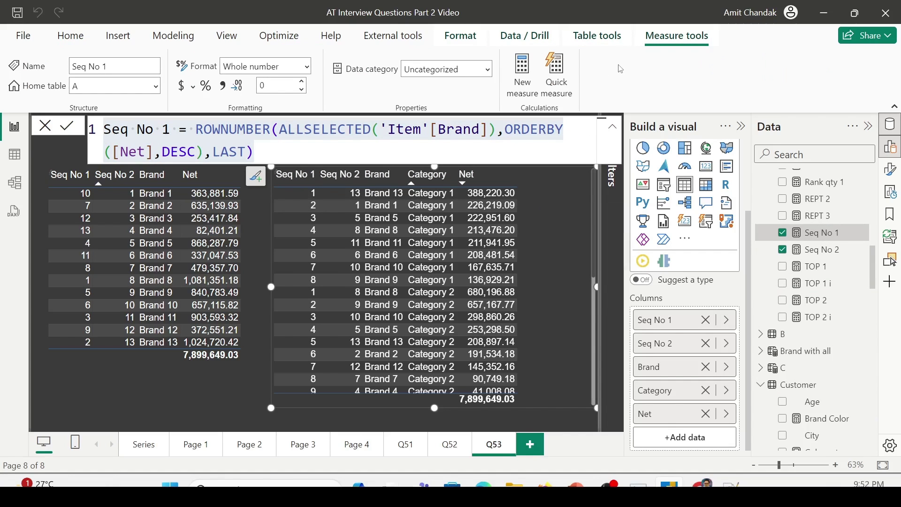
key(ctrl+v)
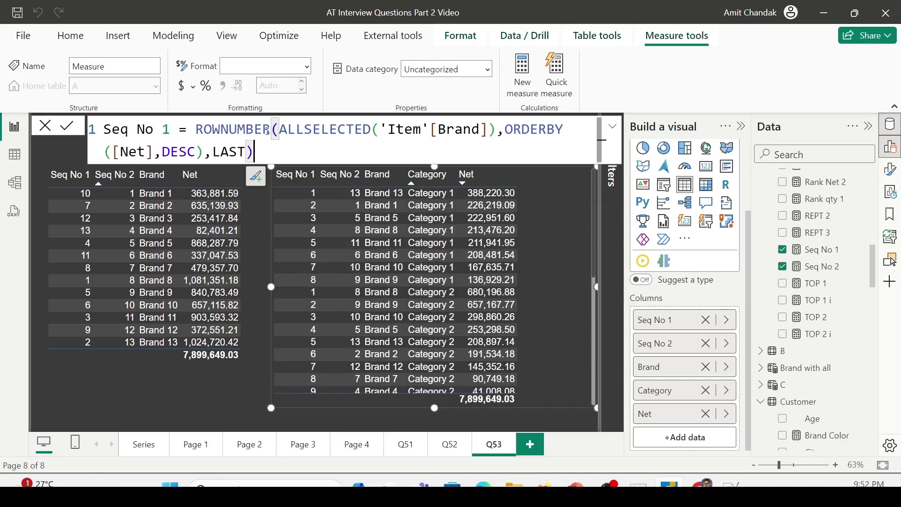
double_click(166, 129)
text(2)
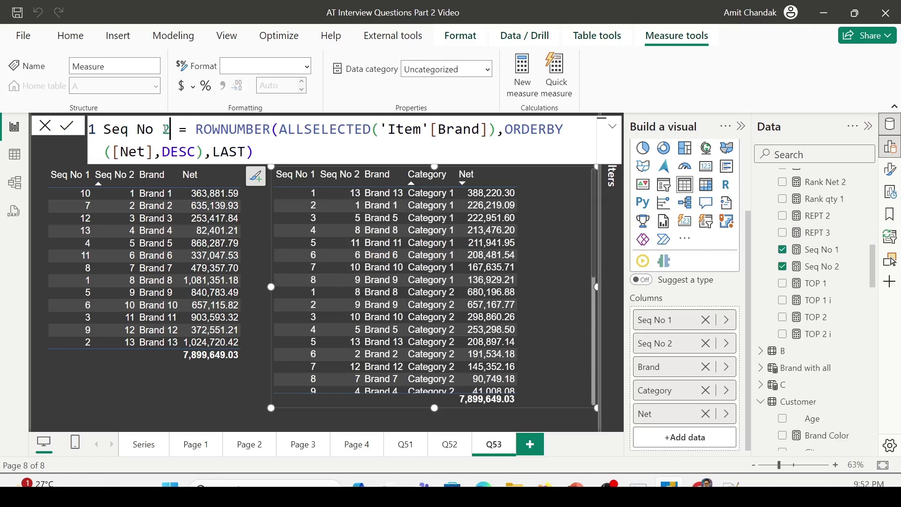
key(BackSpace)
text(3)
Add 'Item'[Category] after 'Item'[Brand] inside ALLSELECTED and commit the measure.
click(492, 131)
text(,ite)
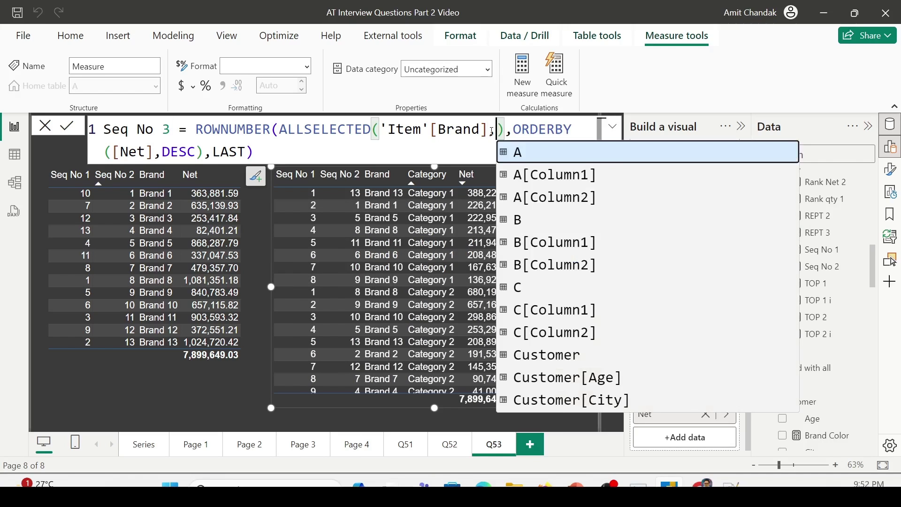
key(Down)
key(Down)
key(Down)
key(Down)
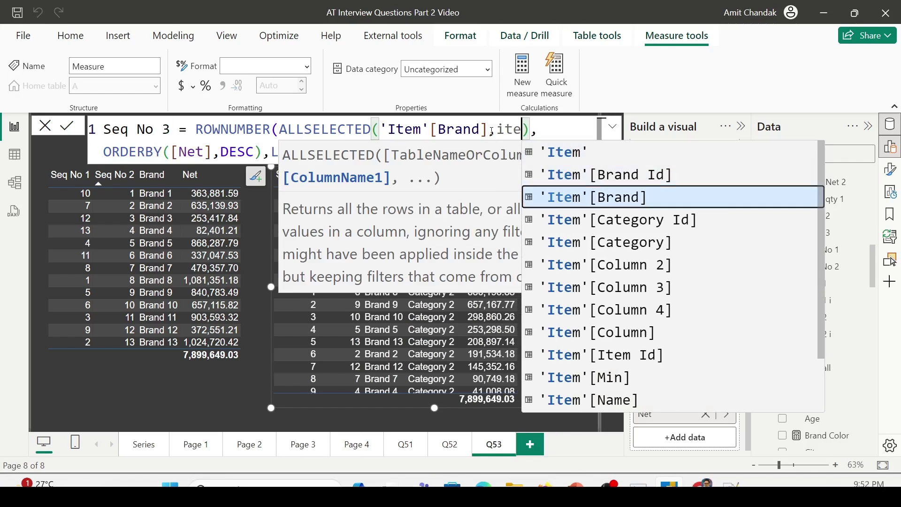
key(Tab)
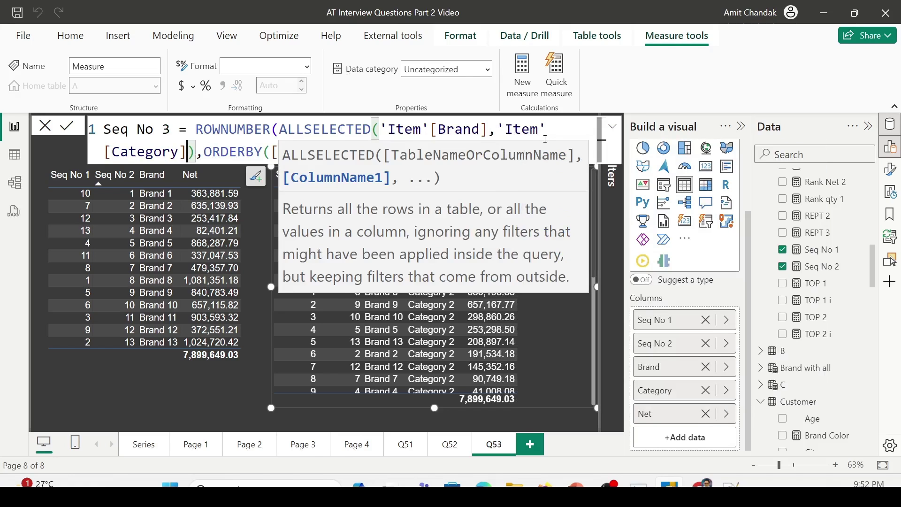
key(Return)
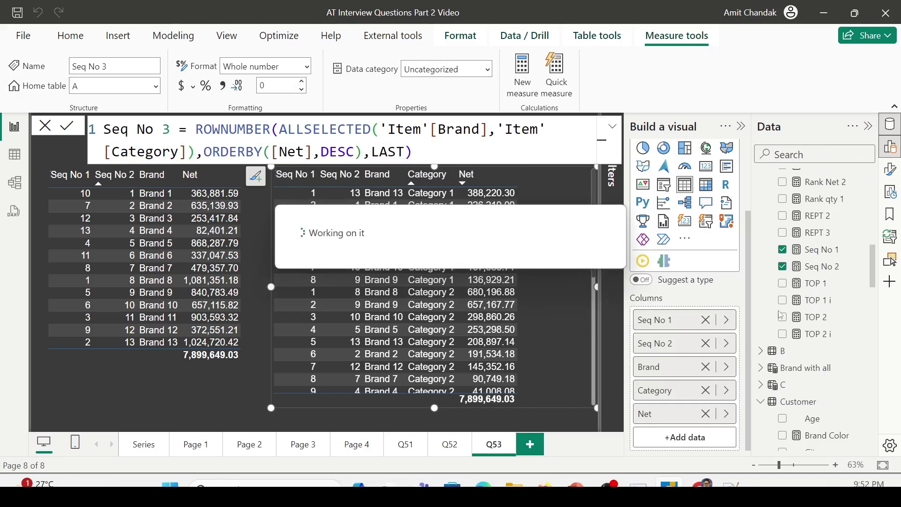
Replace Seq No 1 and 2 with Seq No 3 in the right table, sorted ascending from 1.
drag(820, 266, 693, 334)
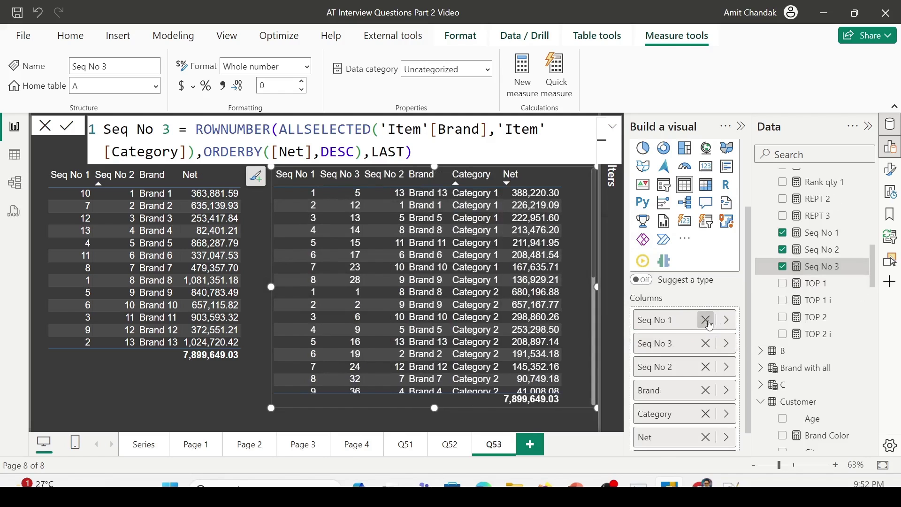
click(705, 344)
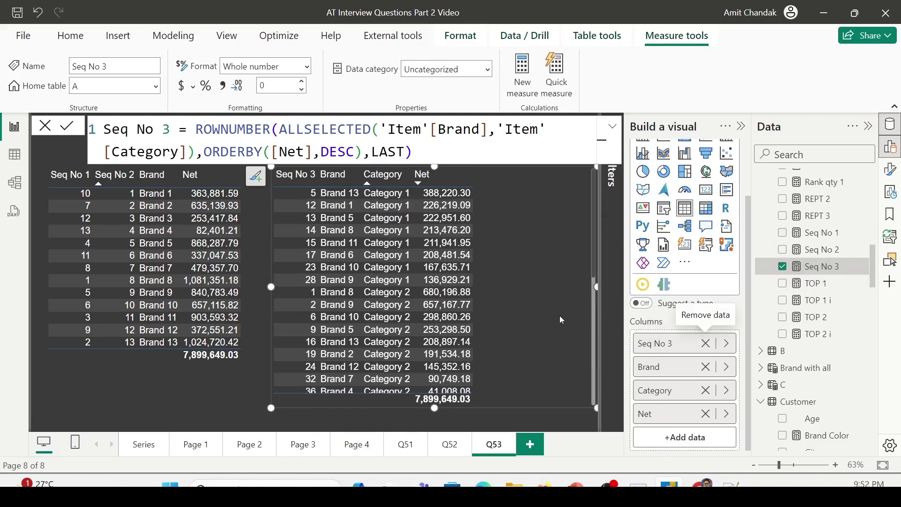
click(297, 183)
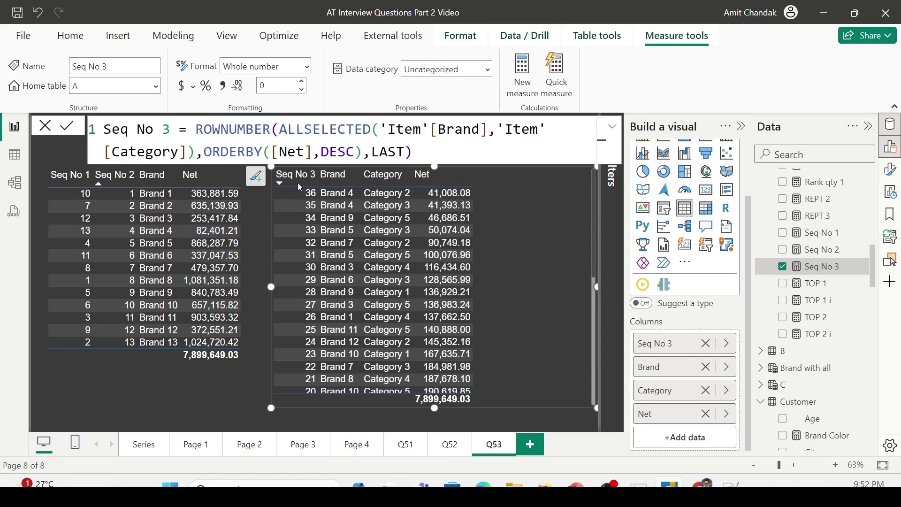
click(298, 182)
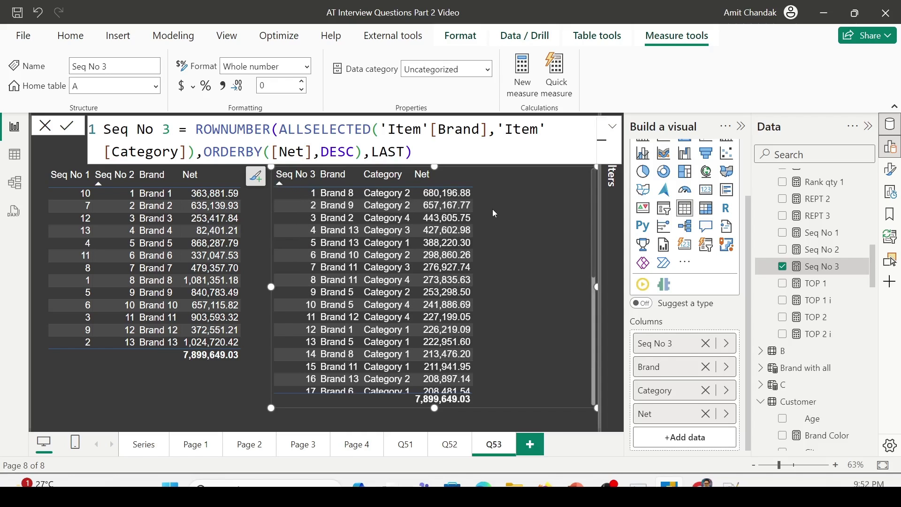